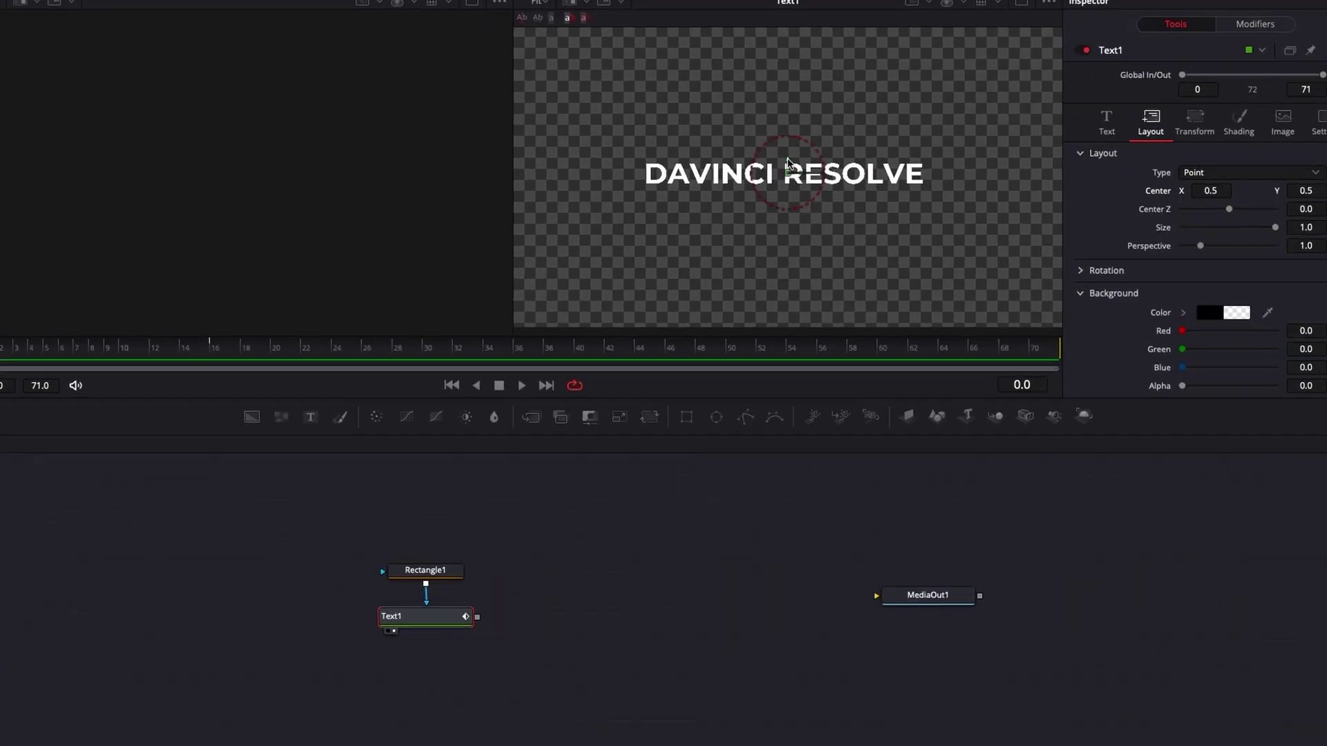
- Box-select all the title's keyframes and smooth them into an eased curve
{"action": "left_click_drag", "start_coordinate": [717, 631], "coordinate": [1272, 339]}
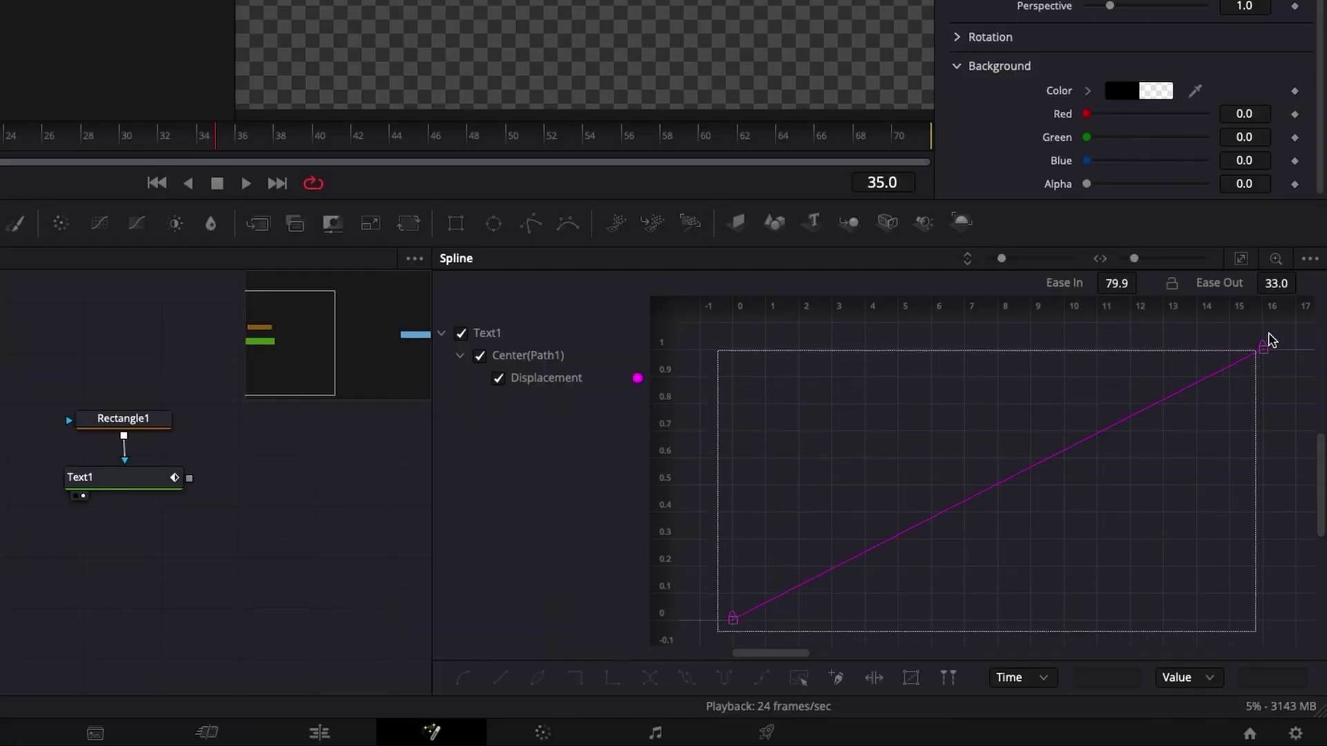
{"action": "key", "text": "s"}
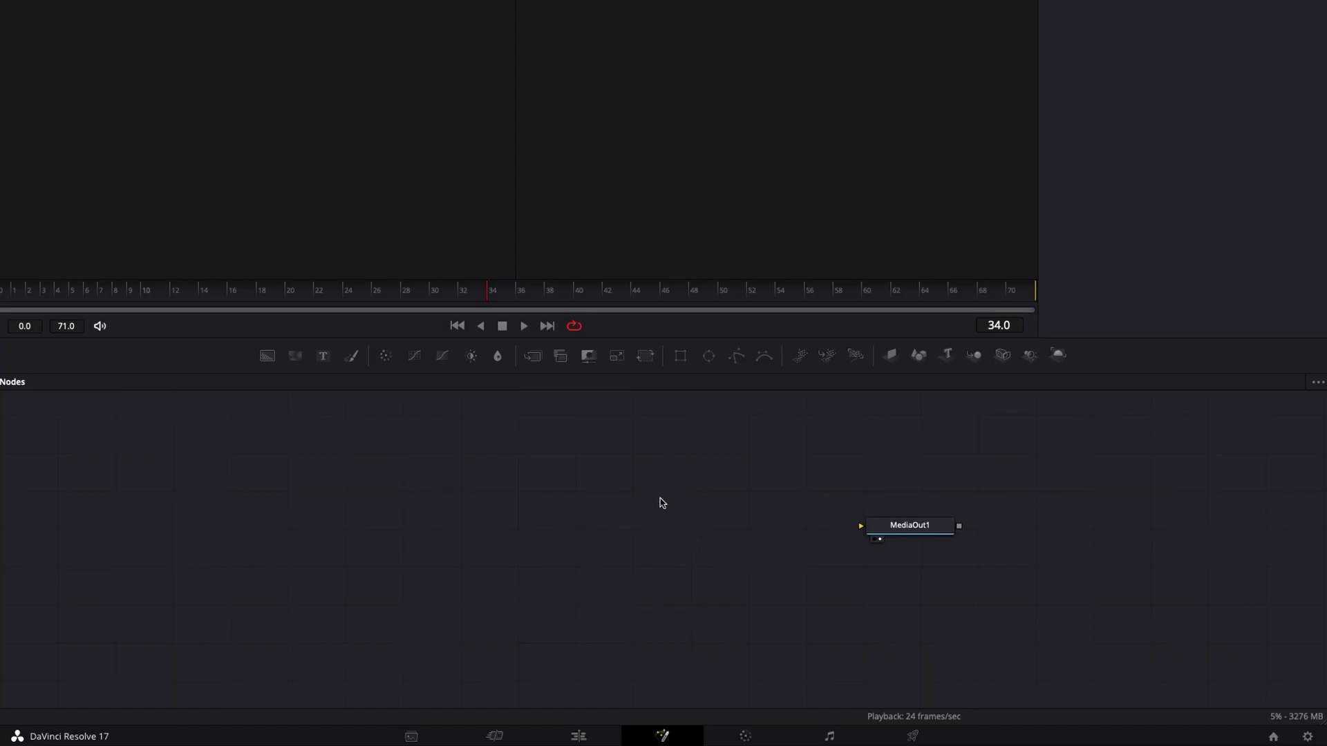
- Add a Text1 node and a Rectangle1 mask wired into Text1's mask input
{"action": "left_click", "coordinate": [875, 41]}
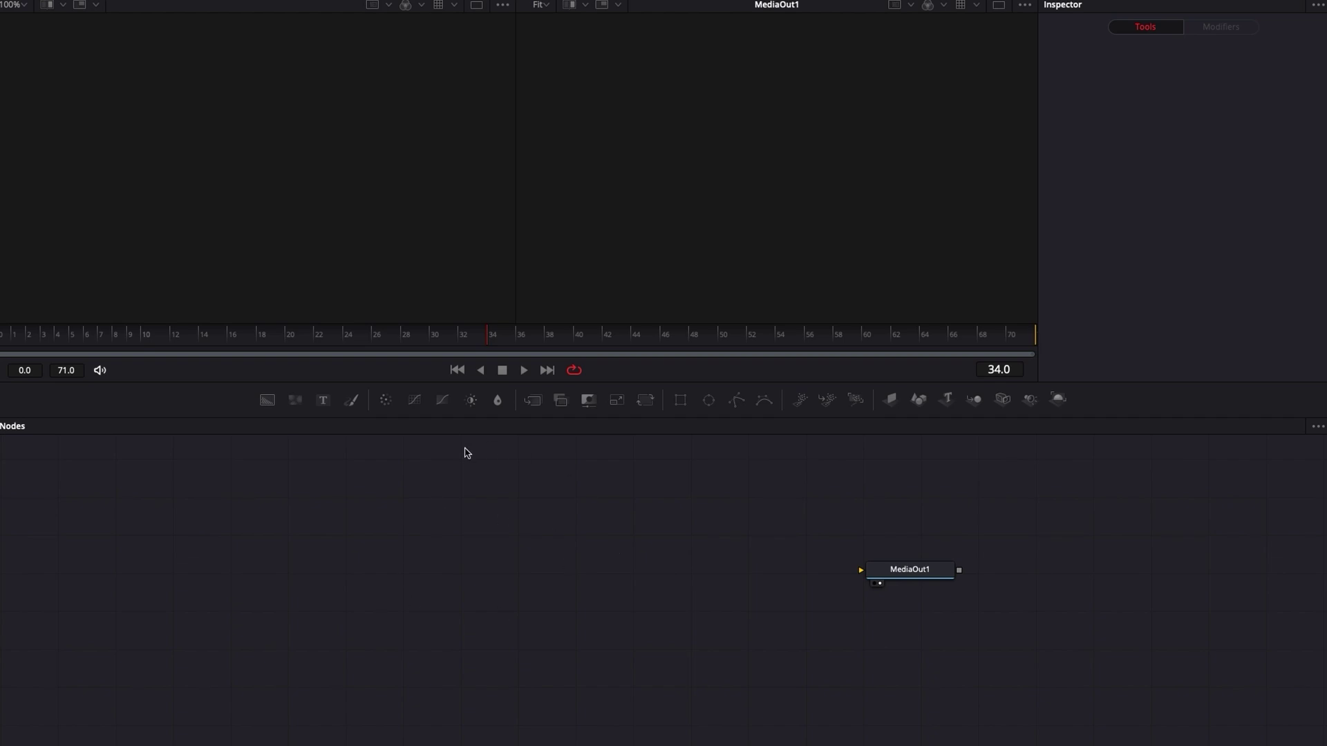
{"action": "left_click_drag", "start_coordinate": [324, 401], "coordinate": [416, 485]}
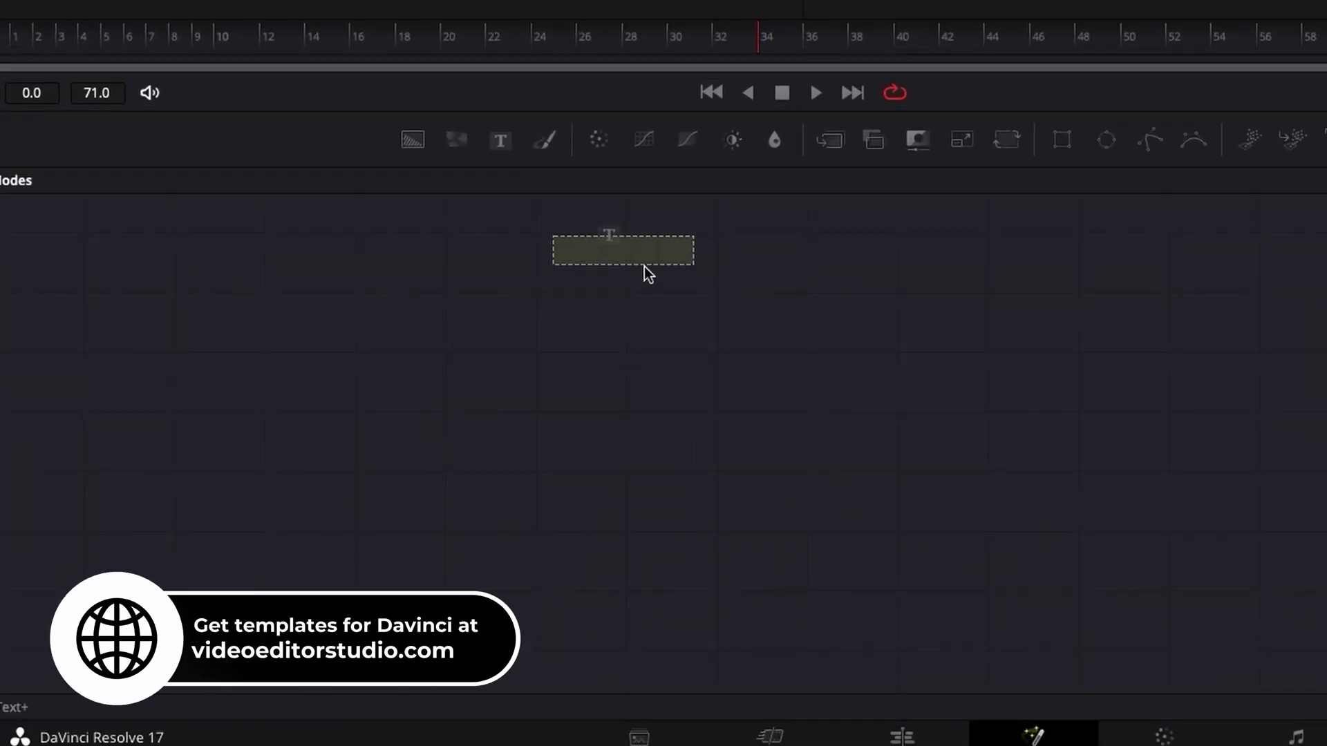
{"action": "left_click_drag", "start_coordinate": [648, 274], "coordinate": [677, 444]}
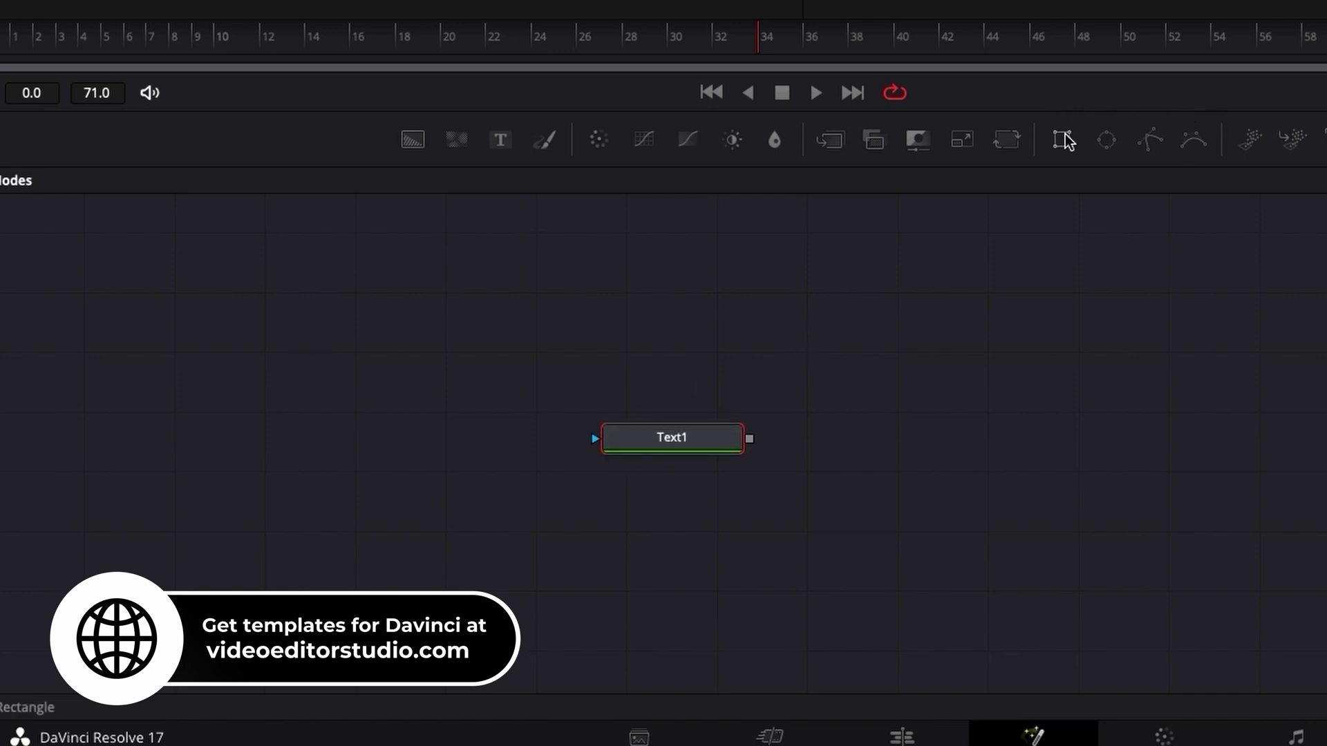
{"action": "left_click_drag", "start_coordinate": [1062, 139], "coordinate": [670, 440]}
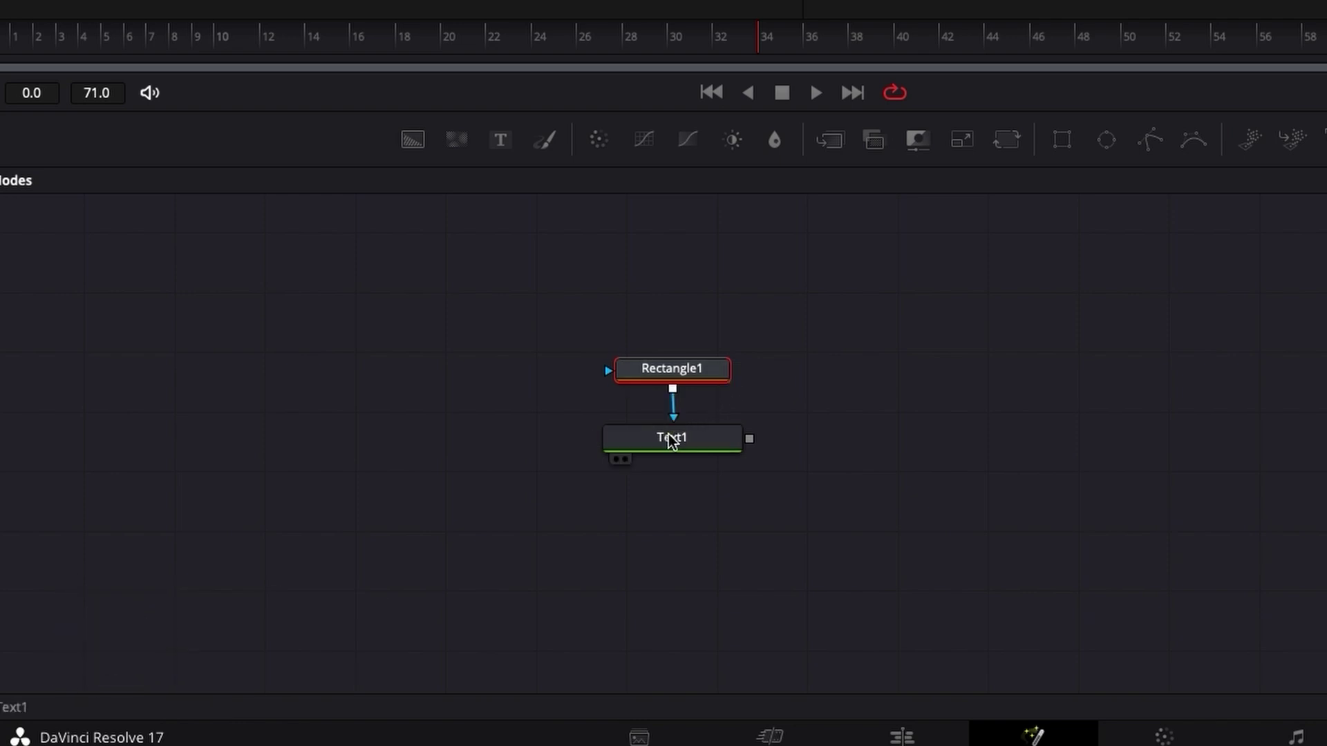
- Enter 'DAVINCI RESOLVE' as the Text1 title text
{"action": "left_click", "coordinate": [670, 440]}
{"action": "left_click", "coordinate": [1160, 218]}
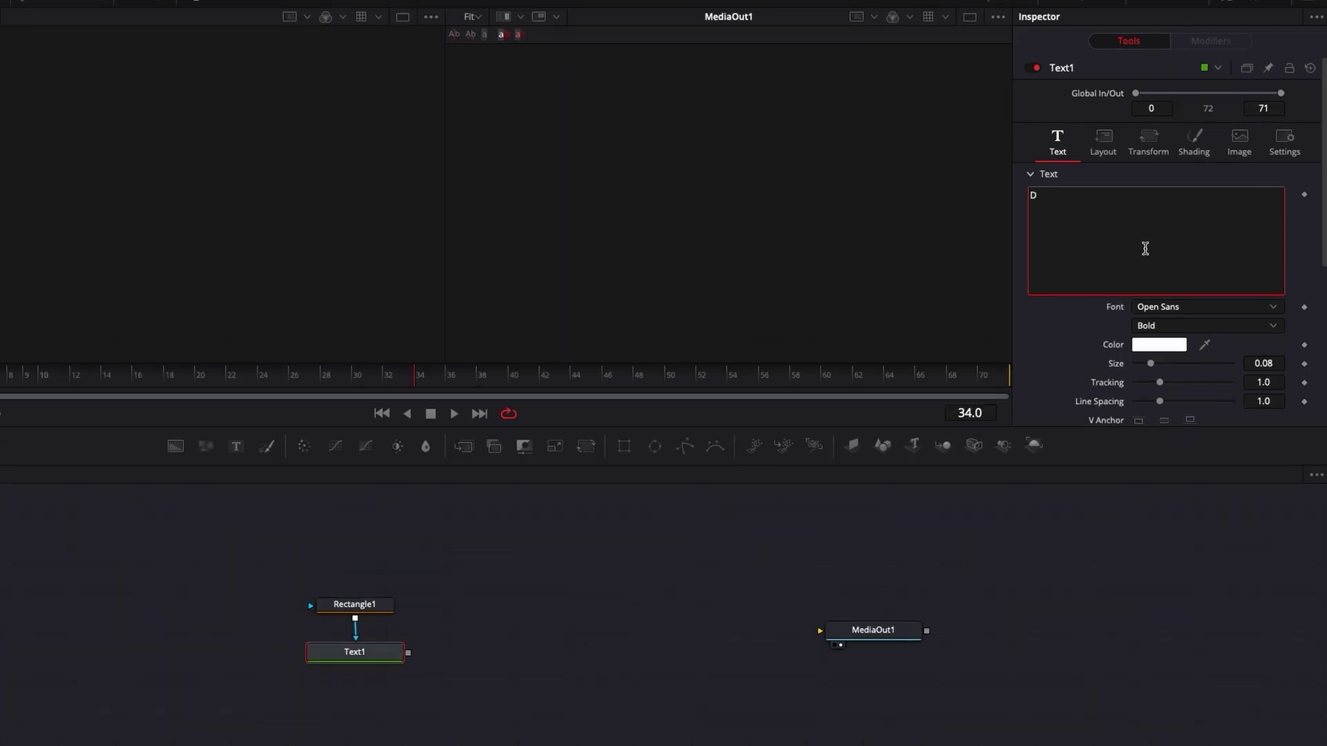
{"action": "type", "text": "DAVINCI RESOL"}
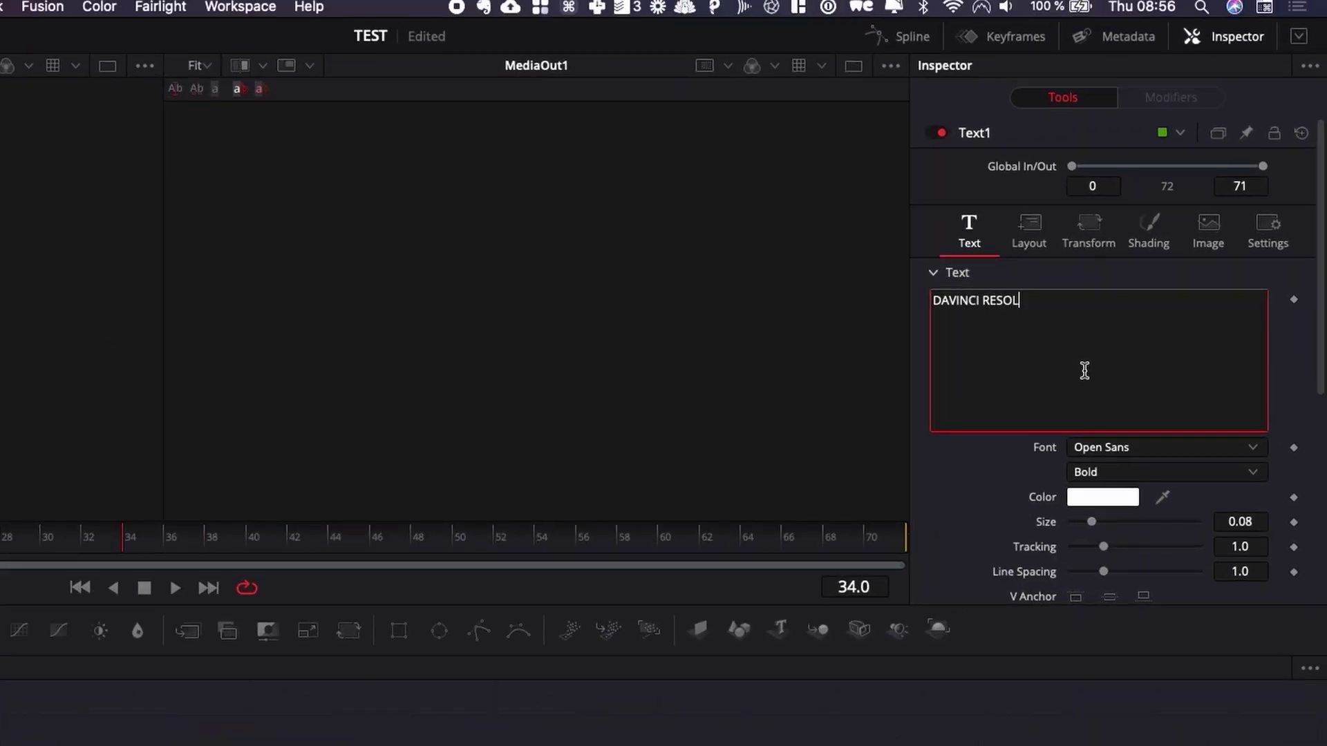
{"action": "type", "text": "VE"}
- Set the title font to Montserrat Bold
{"action": "left_click", "coordinate": [1118, 447]}
{"action": "scroll", "coordinate": [1118, 447], "scroll_direction": "up", "scroll_amount": 20}
{"action": "scroll", "coordinate": [1117, 447], "scroll_direction": "down", "scroll_amount": 1}
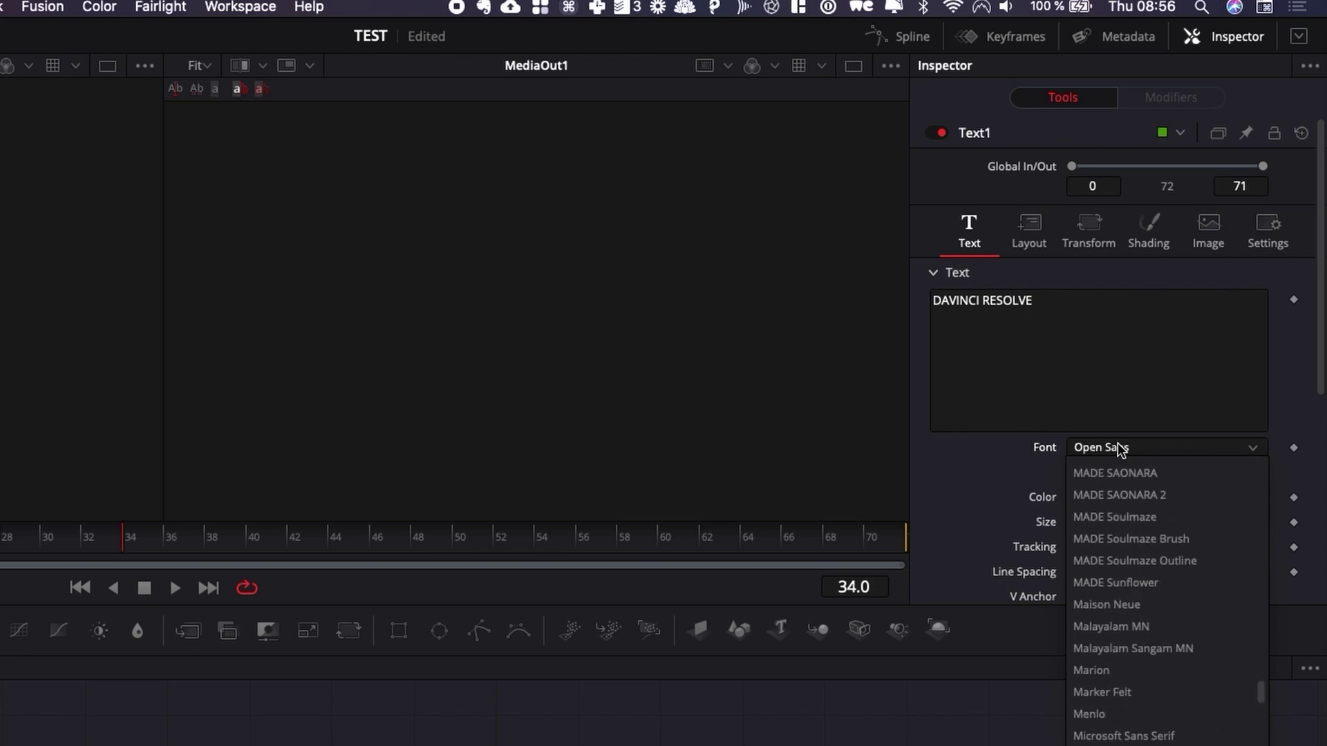
{"action": "type", "text": "Montserrat"}
{"action": "key", "text": "Return"}
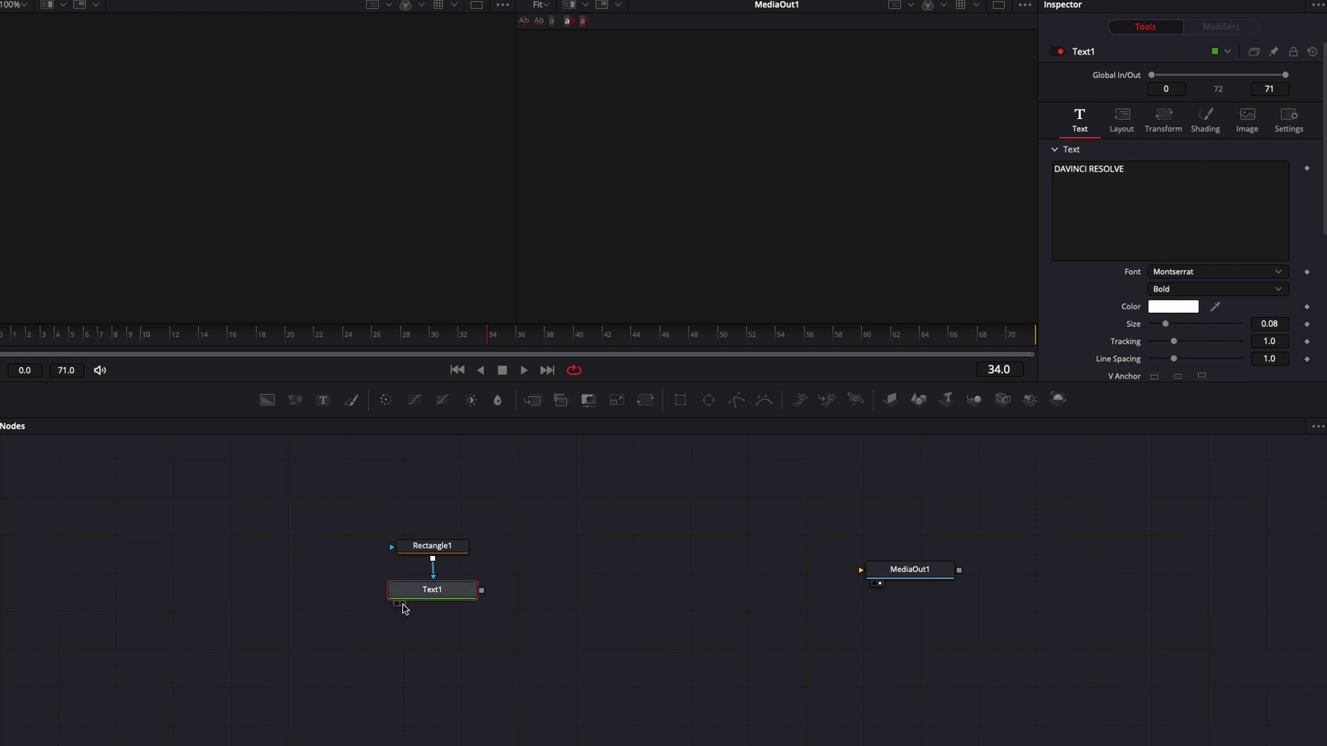
- View Text1, widen Rectangle1 to 0.957219 and raise its Center Y to 0.697149
{"action": "left_click", "coordinate": [402, 603]}
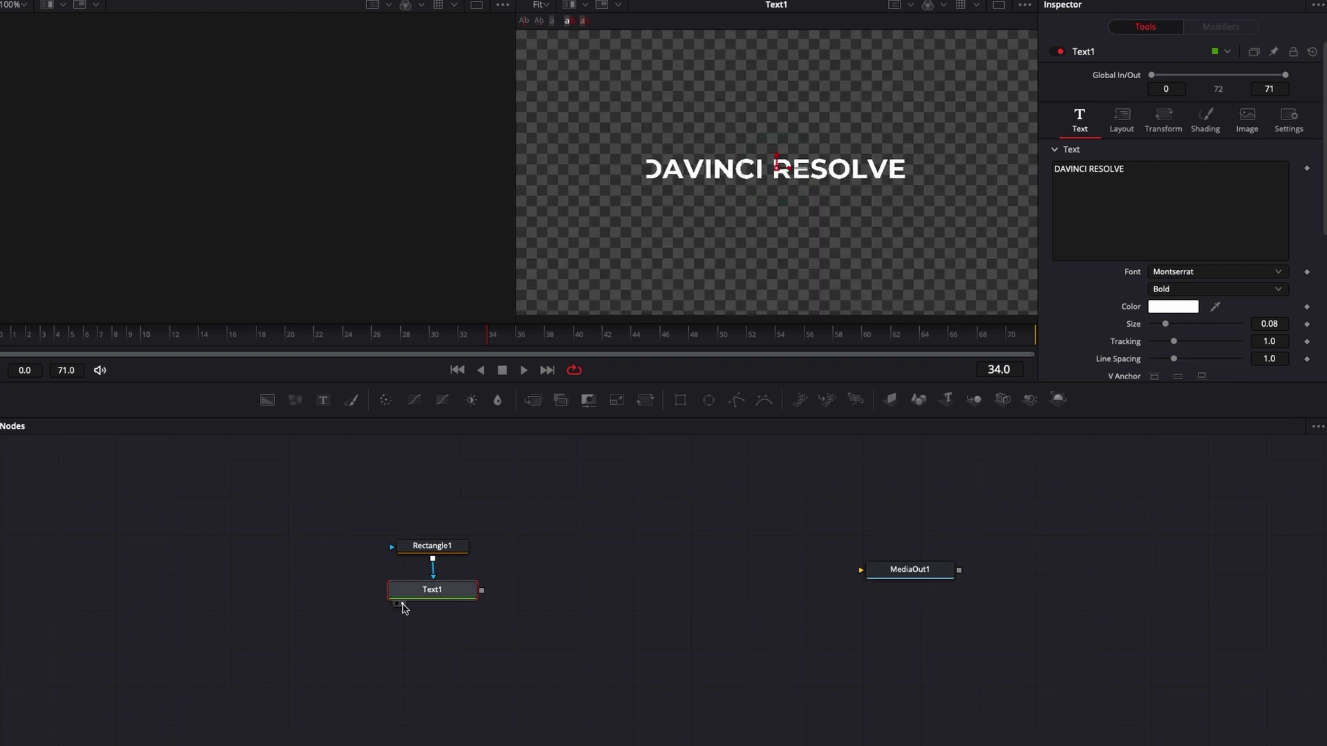
{"action": "left_click", "coordinate": [442, 547]}
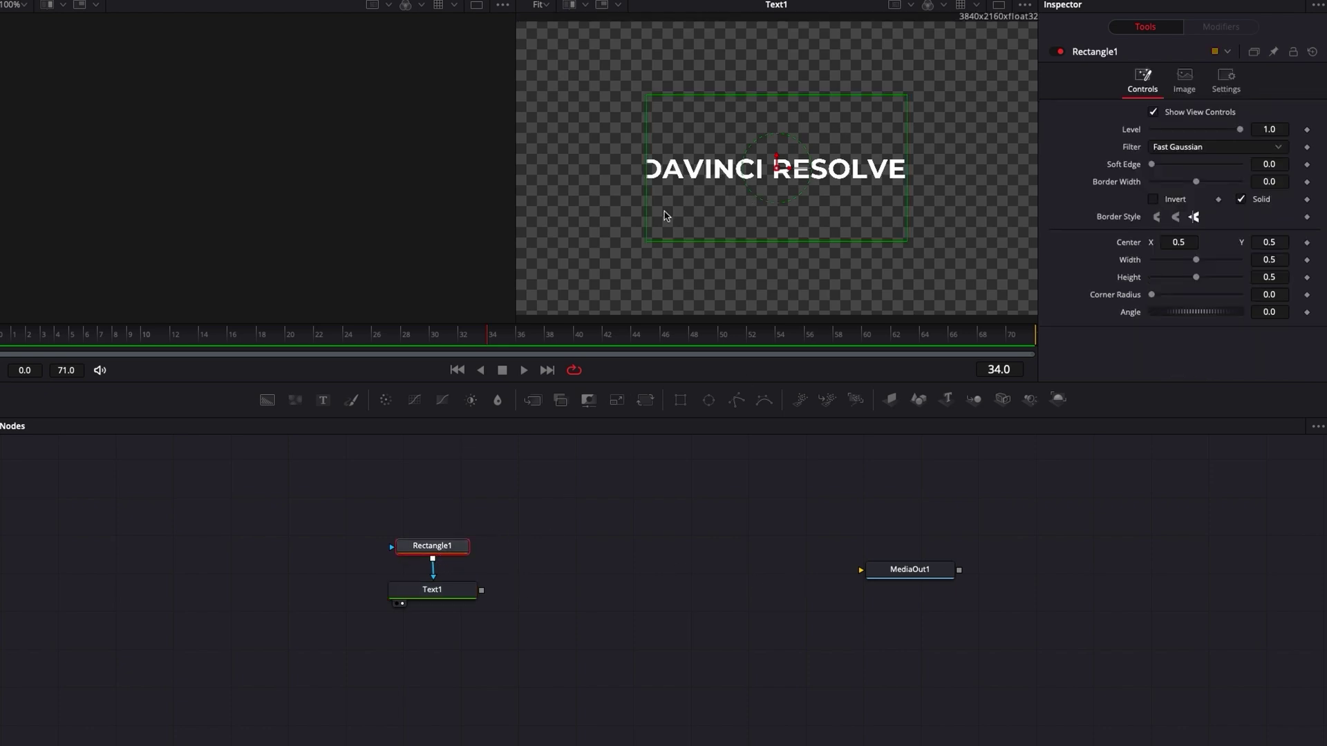
{"action": "left_click_drag", "start_coordinate": [525, 204], "coordinate": [521, 205]}
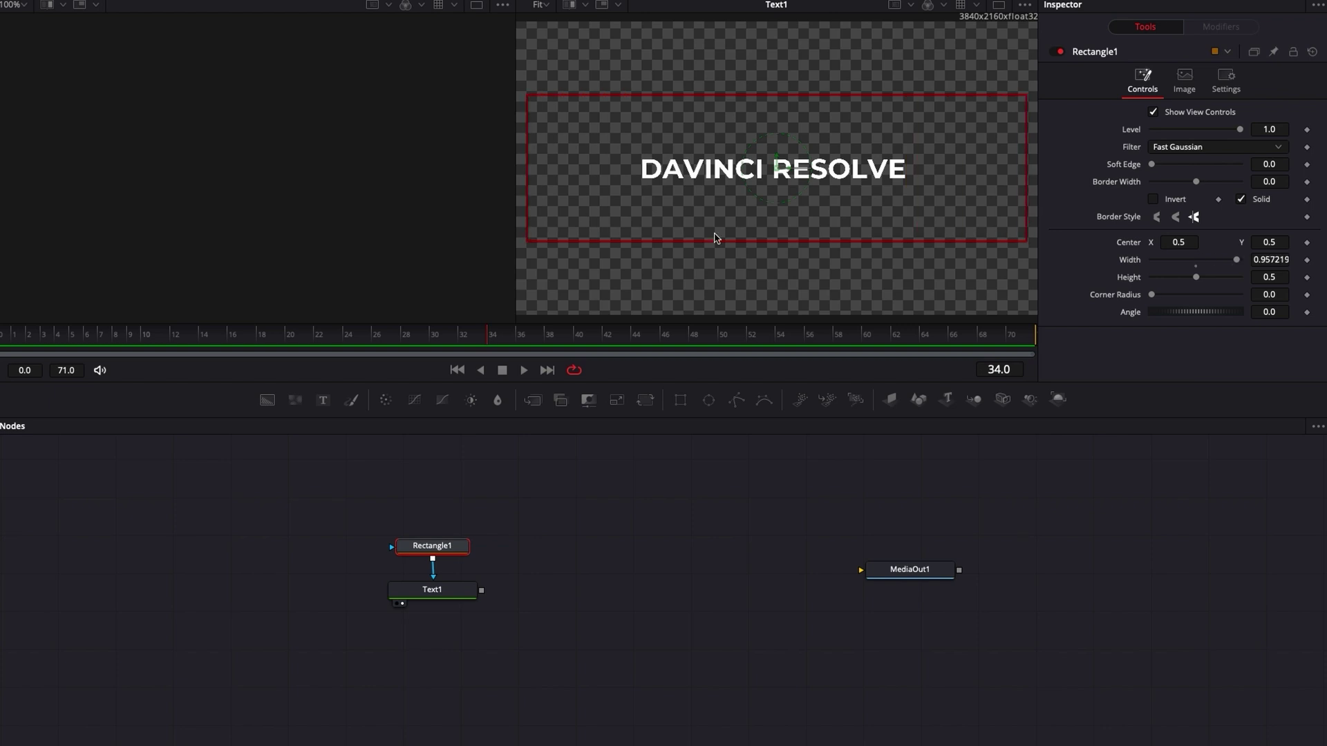
{"action": "left_click_drag", "start_coordinate": [778, 160], "coordinate": [775, 101]}
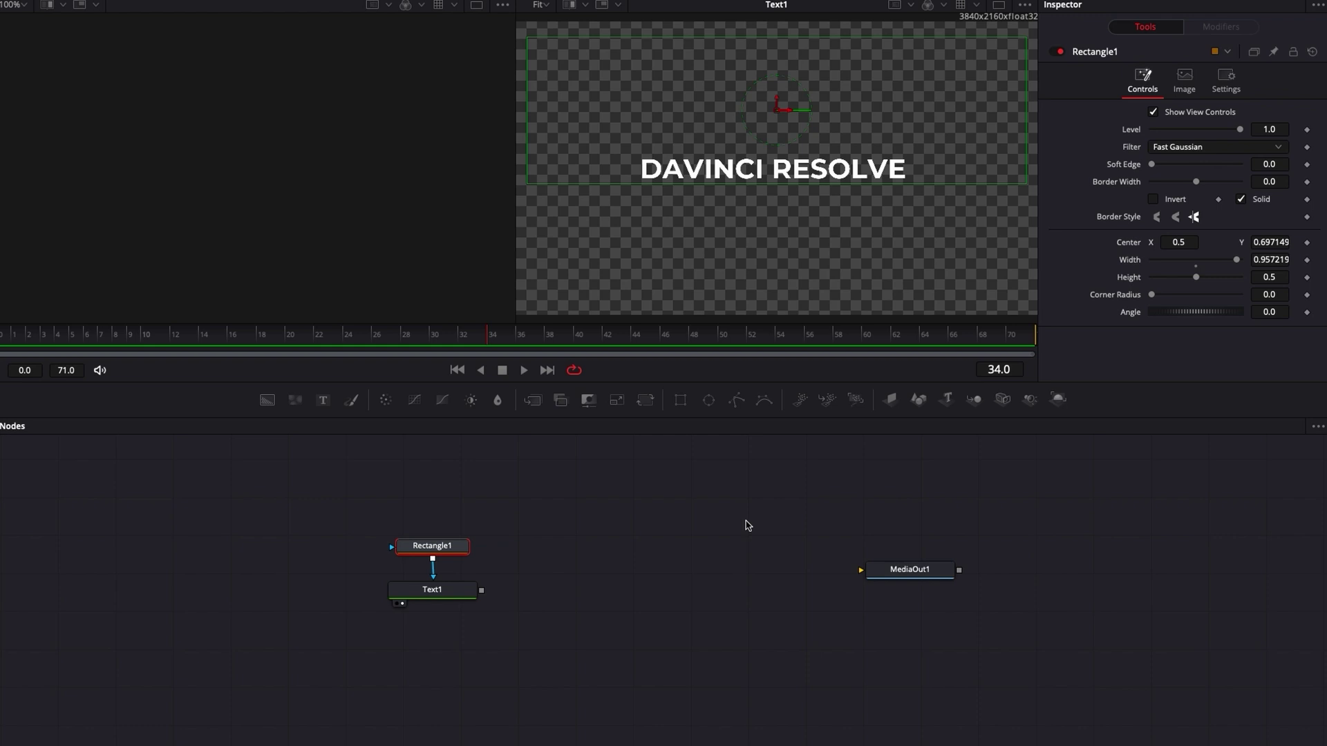
{"action": "left_click", "coordinate": [430, 592]}
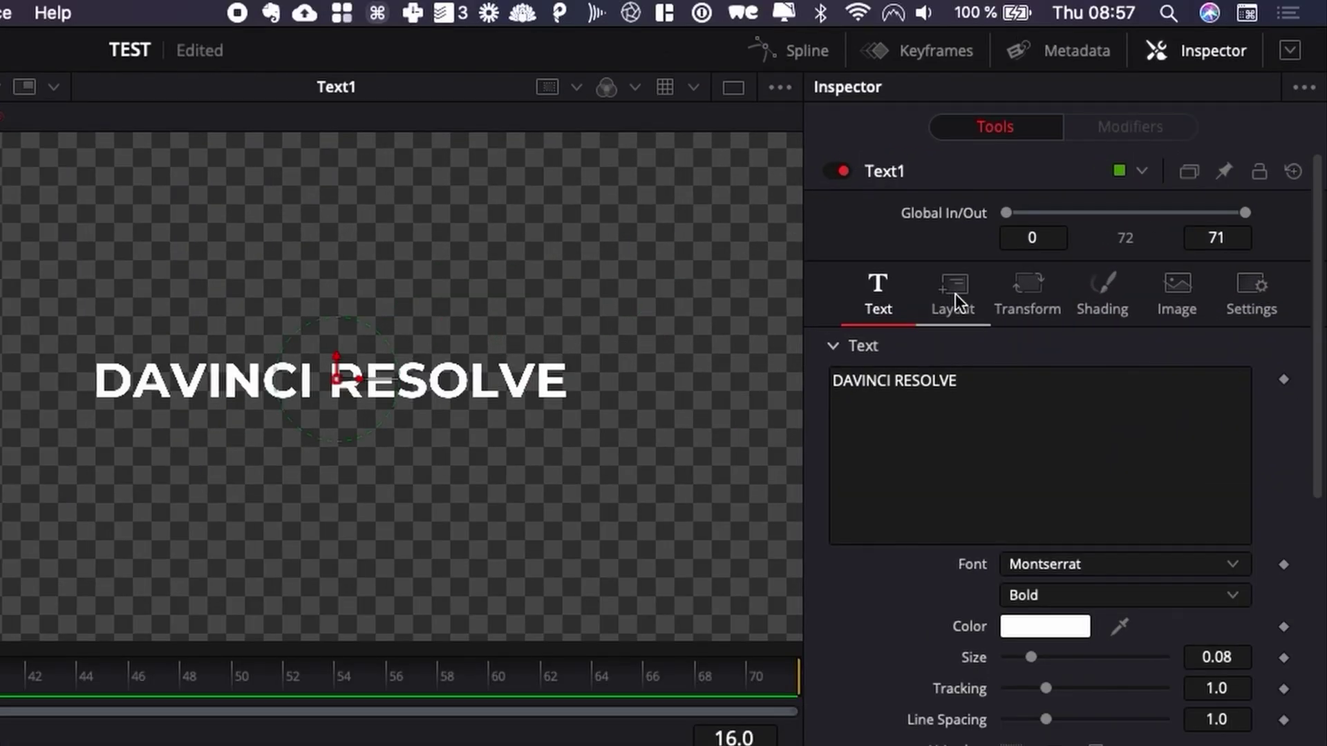
- In Text1's Layout settings, return to frame 0 to keyframe Center Y at 0.376484
{"action": "left_click", "coordinate": [1124, 125]}
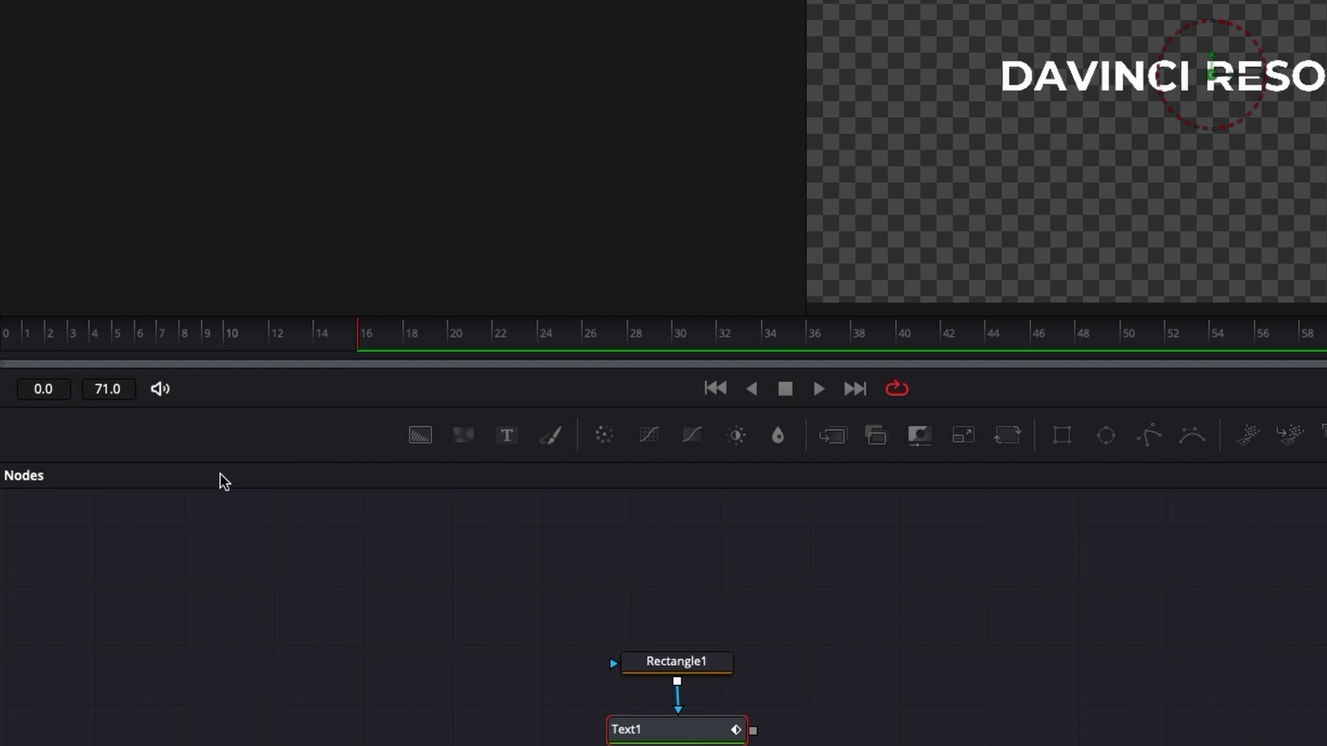
{"action": "left_click", "coordinate": [4, 336]}
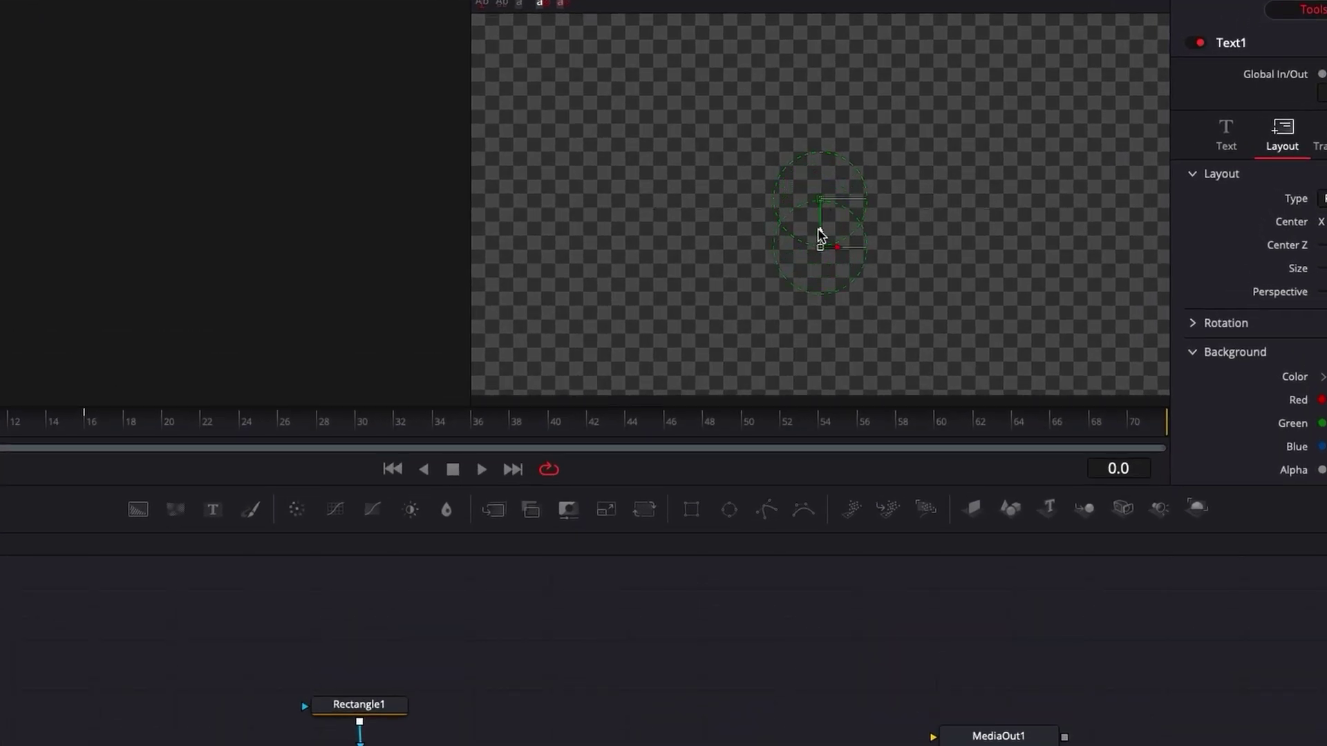
{"action": "left_click", "coordinate": [43, 337]}
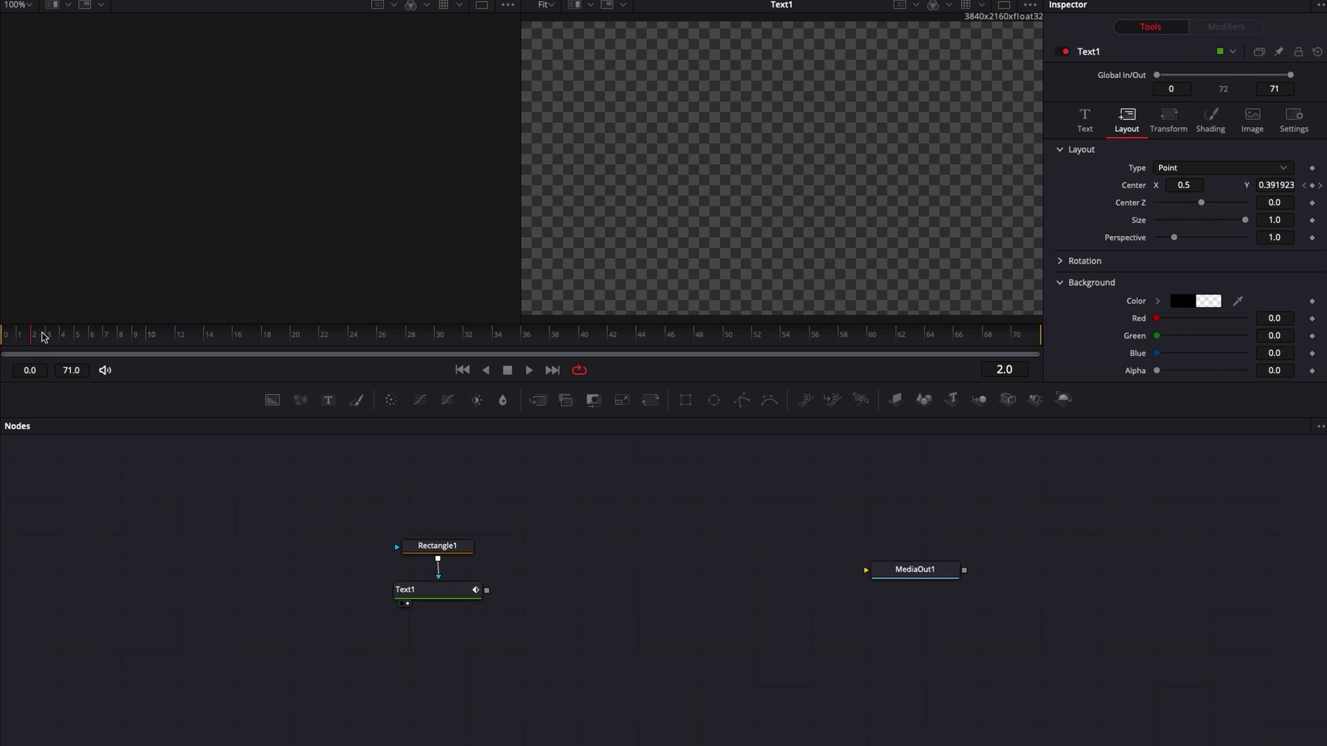
{"action": "left_click", "coordinate": [8, 336]}
{"action": "key", "text": "space"}
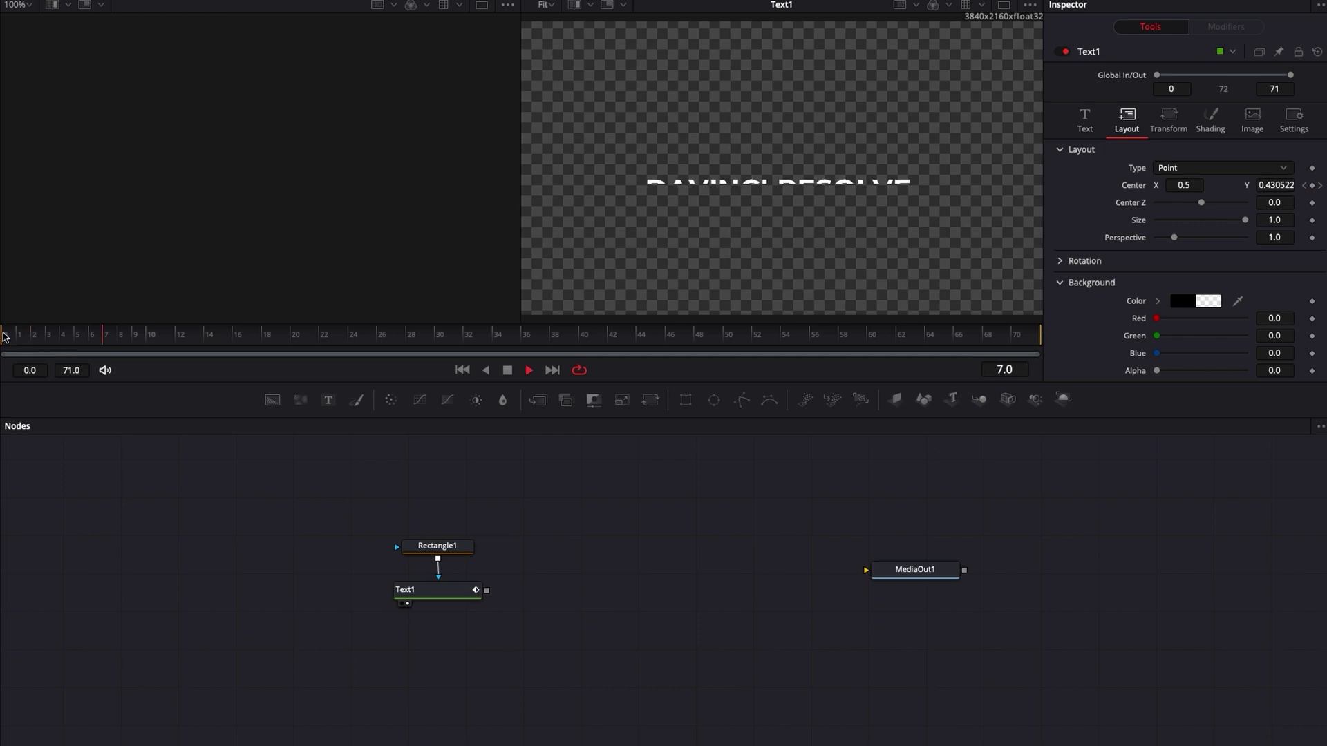
{"action": "key", "text": "space"}
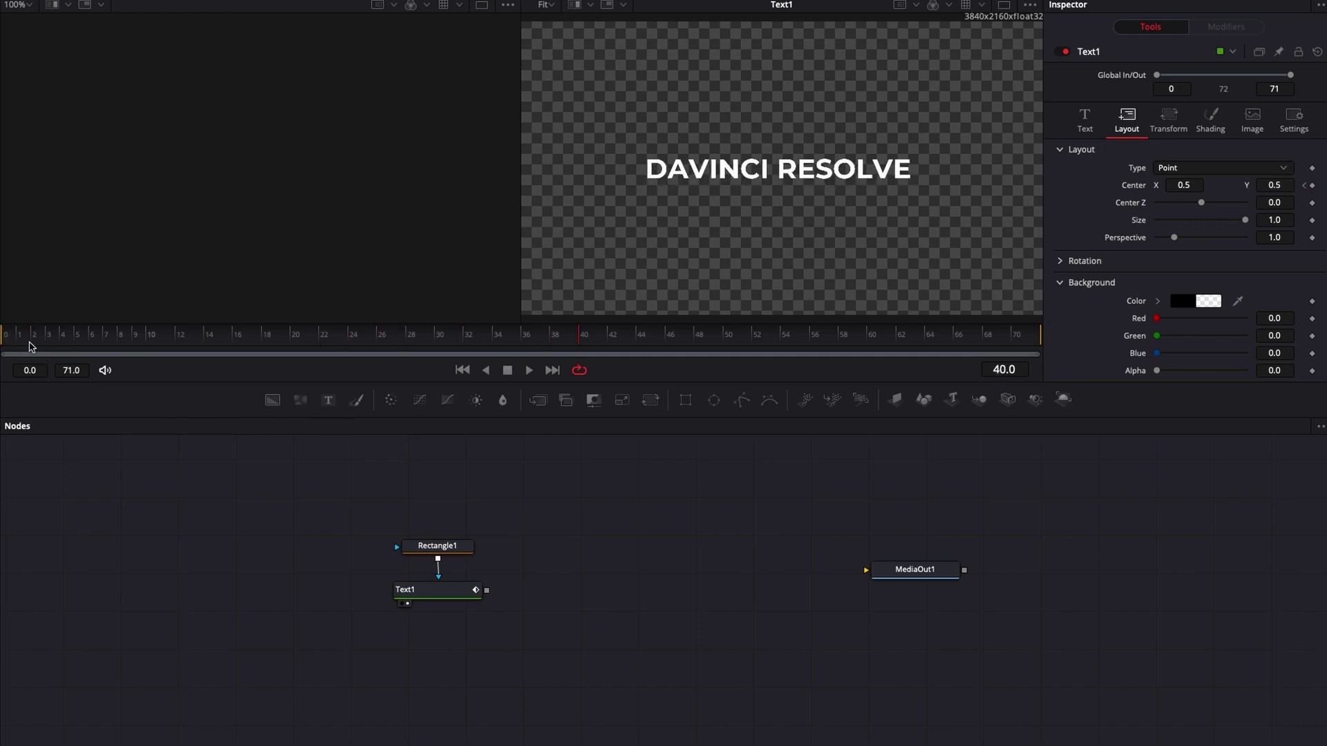
{"action": "left_click", "coordinate": [3, 337]}
{"action": "left_click", "coordinate": [4, 337]}
{"action": "key", "text": "space"}
{"action": "left_click", "coordinate": [19, 337]}
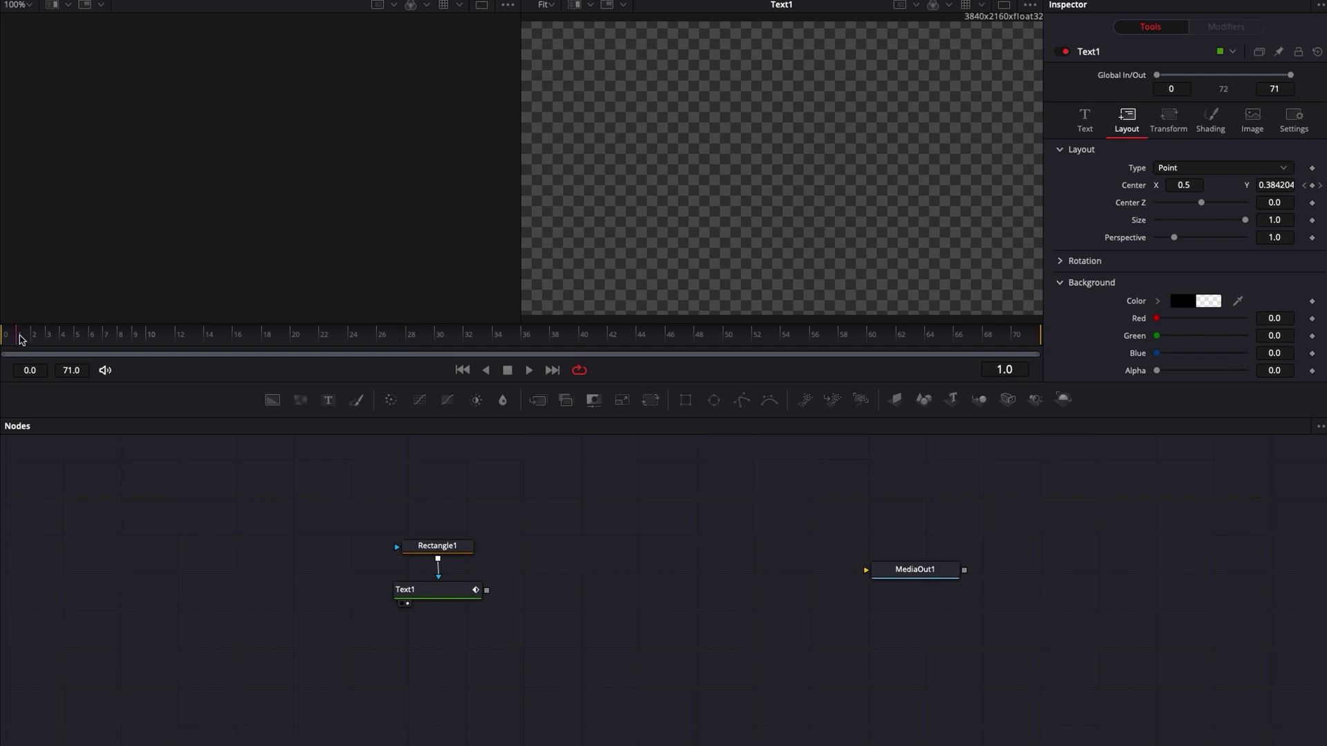
{"action": "key", "text": "space"}
{"action": "key", "text": "space"}
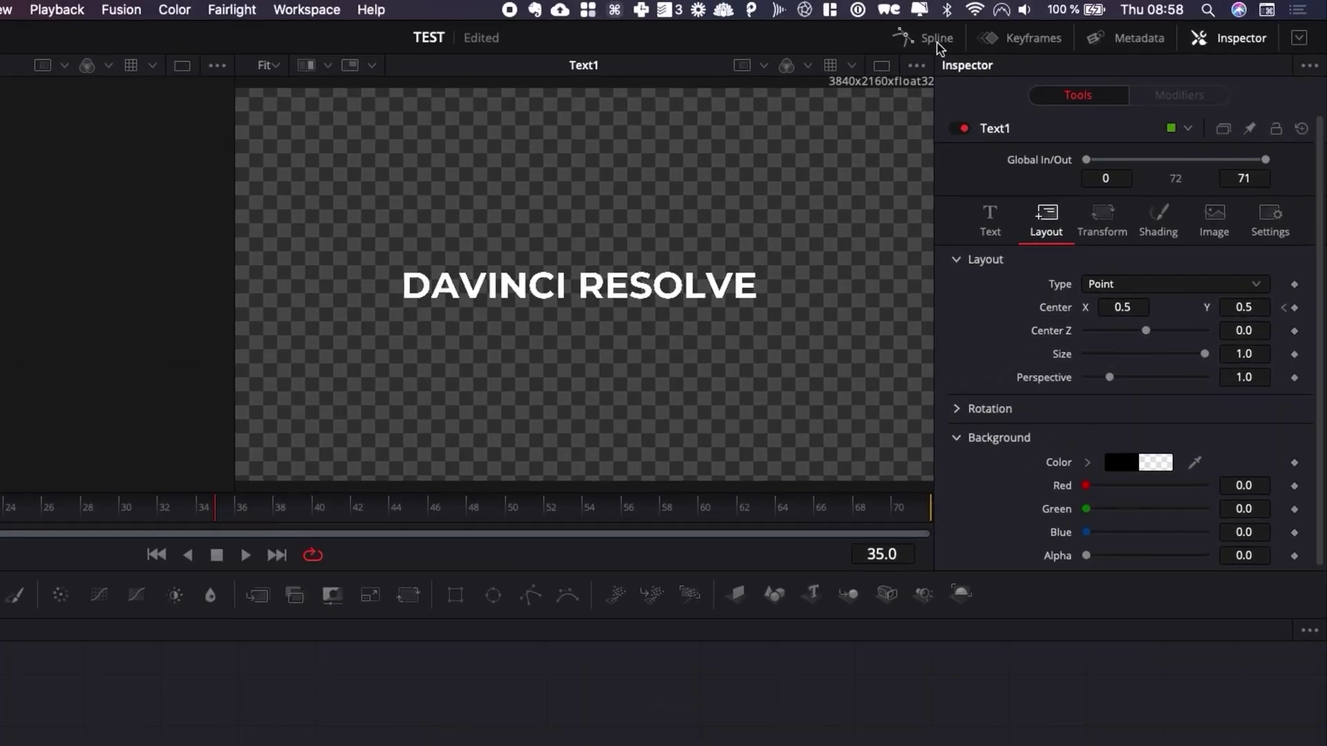
- Display Text1's Displacement curve in the Spline editor and zoom it to fit
{"action": "left_click", "coordinate": [930, 38]}
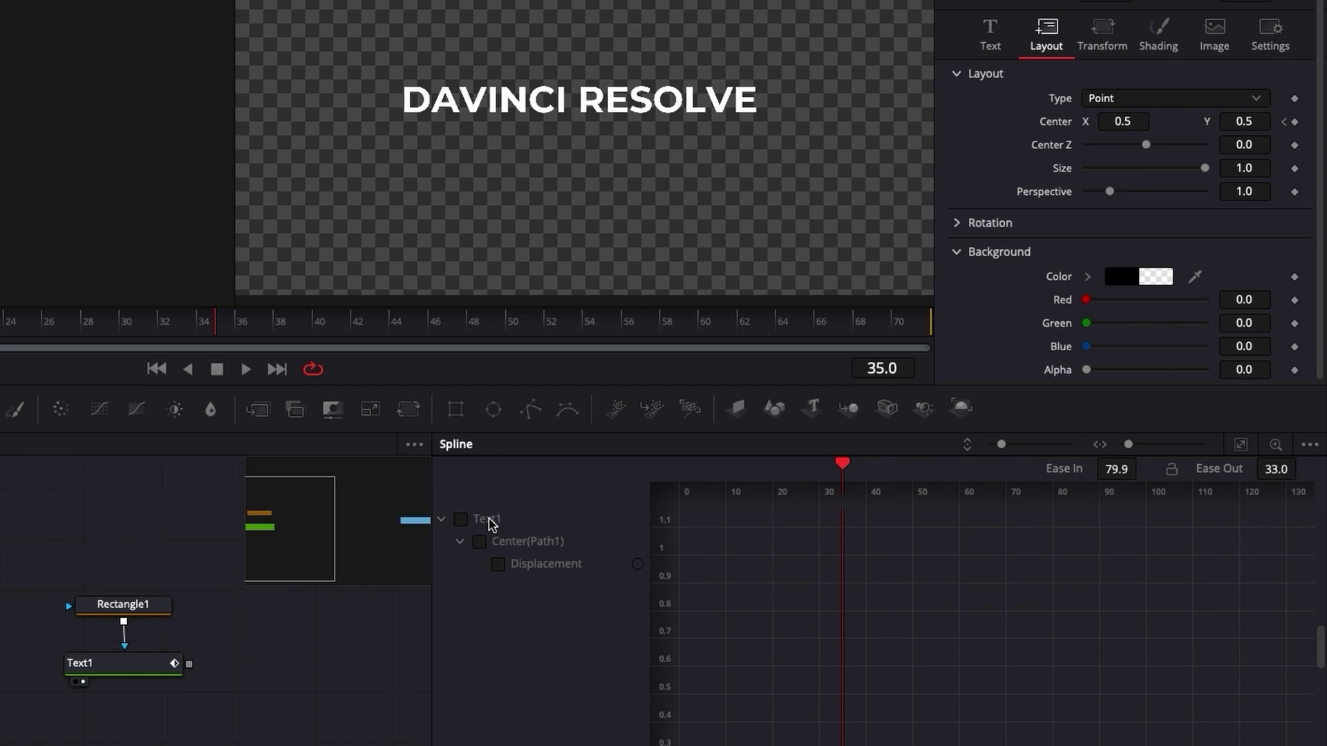
{"action": "left_click", "coordinate": [462, 520]}
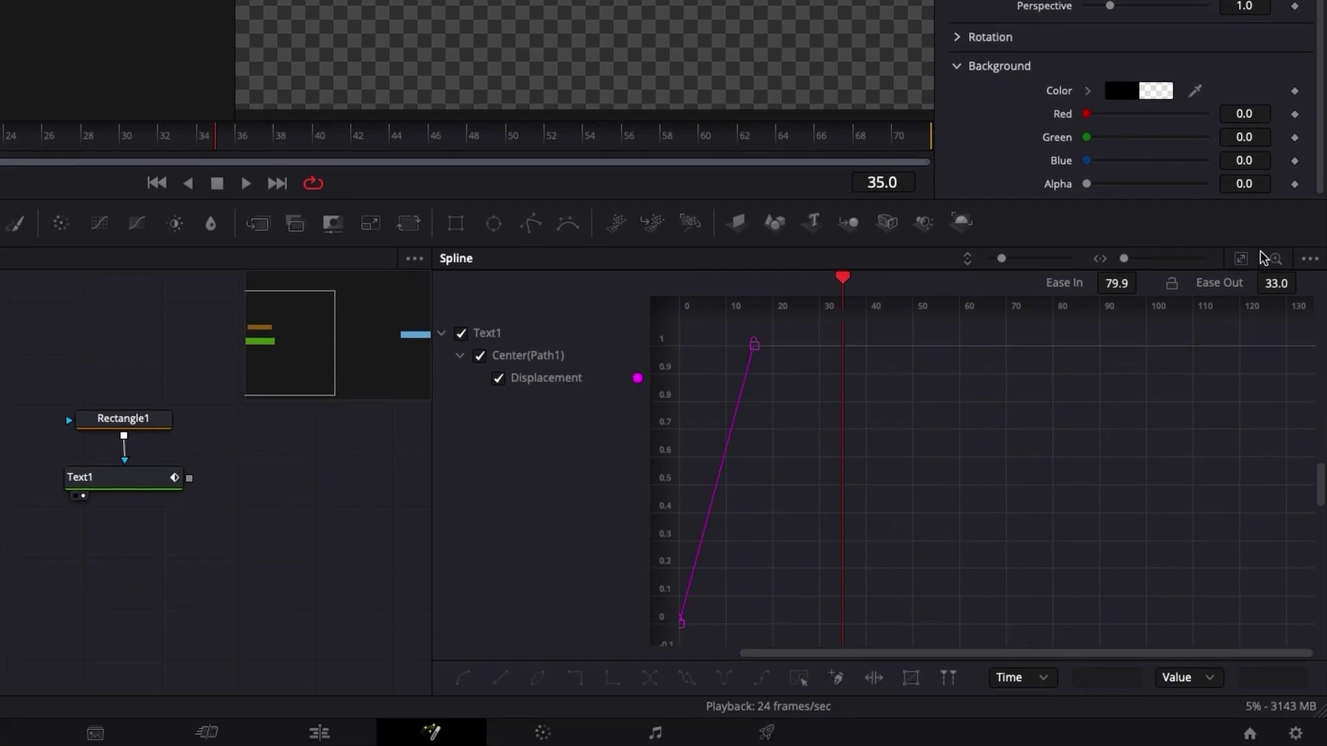
{"action": "left_click", "coordinate": [1240, 259]}
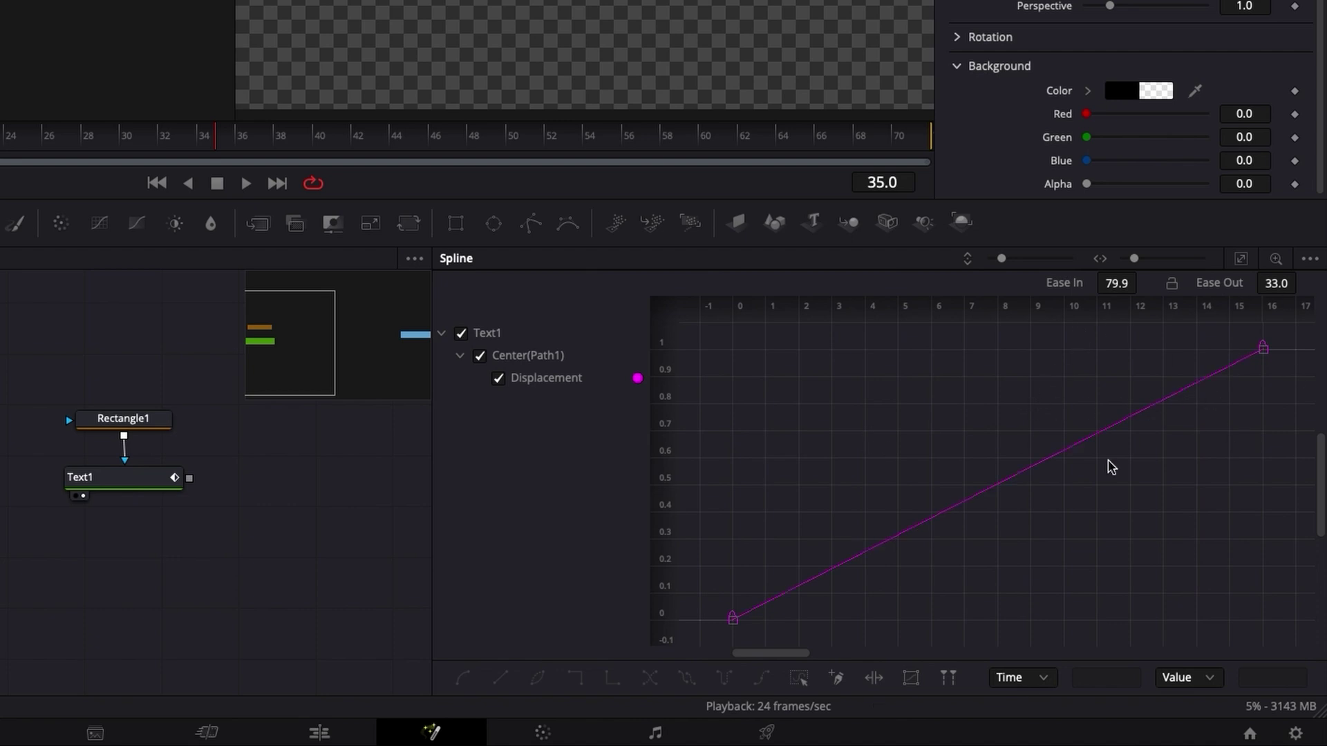
- Smooth both Displacement keyframes into a symmetric S-curve with Ease In and Out 33.0
{"action": "left_click_drag", "start_coordinate": [717, 631], "coordinate": [1286, 328]}
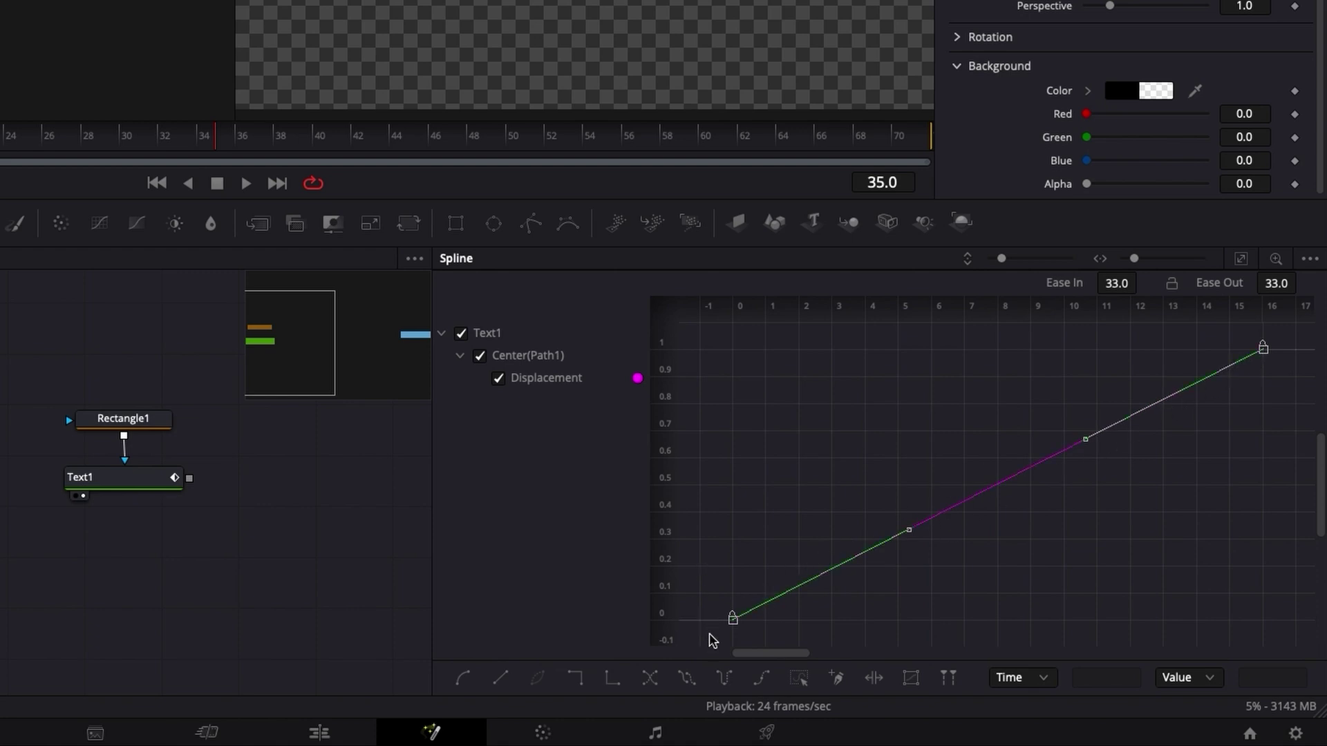
{"action": "left_click_drag", "start_coordinate": [712, 632], "coordinate": [1265, 356]}
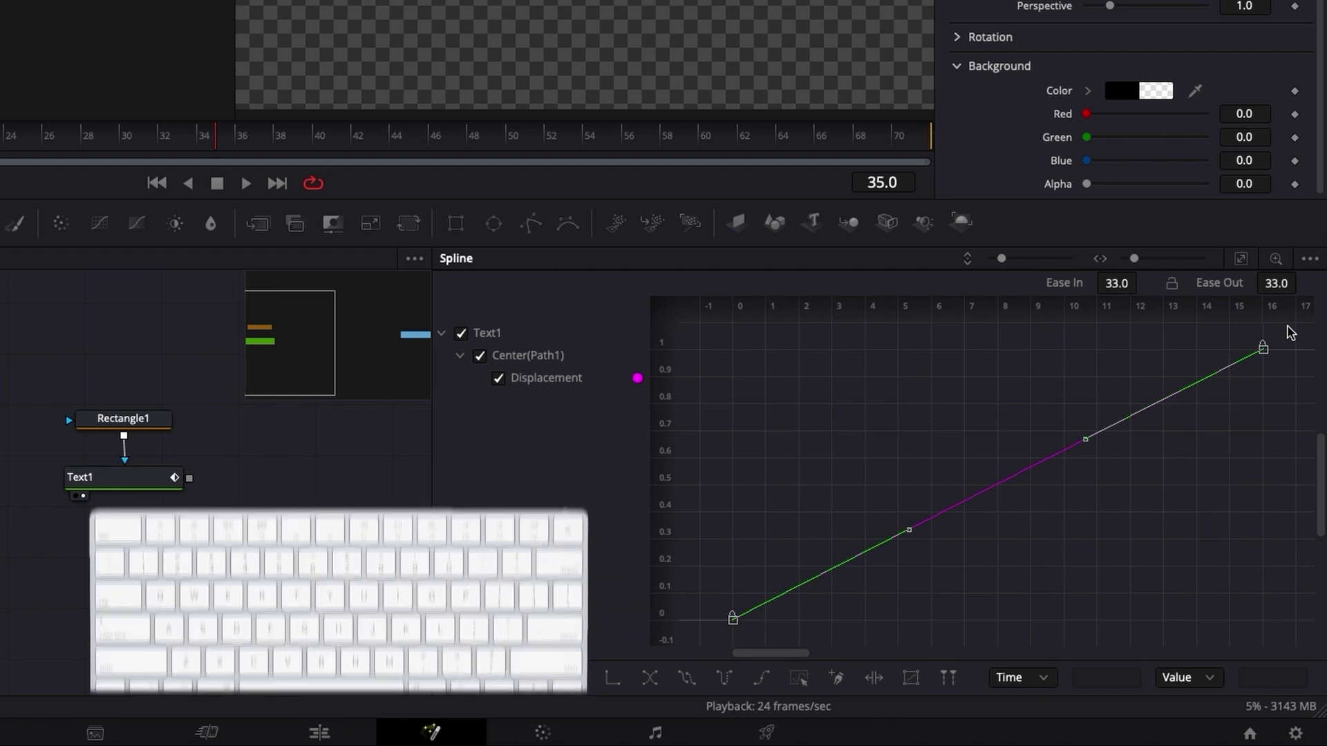
{"action": "key", "text": "s"}
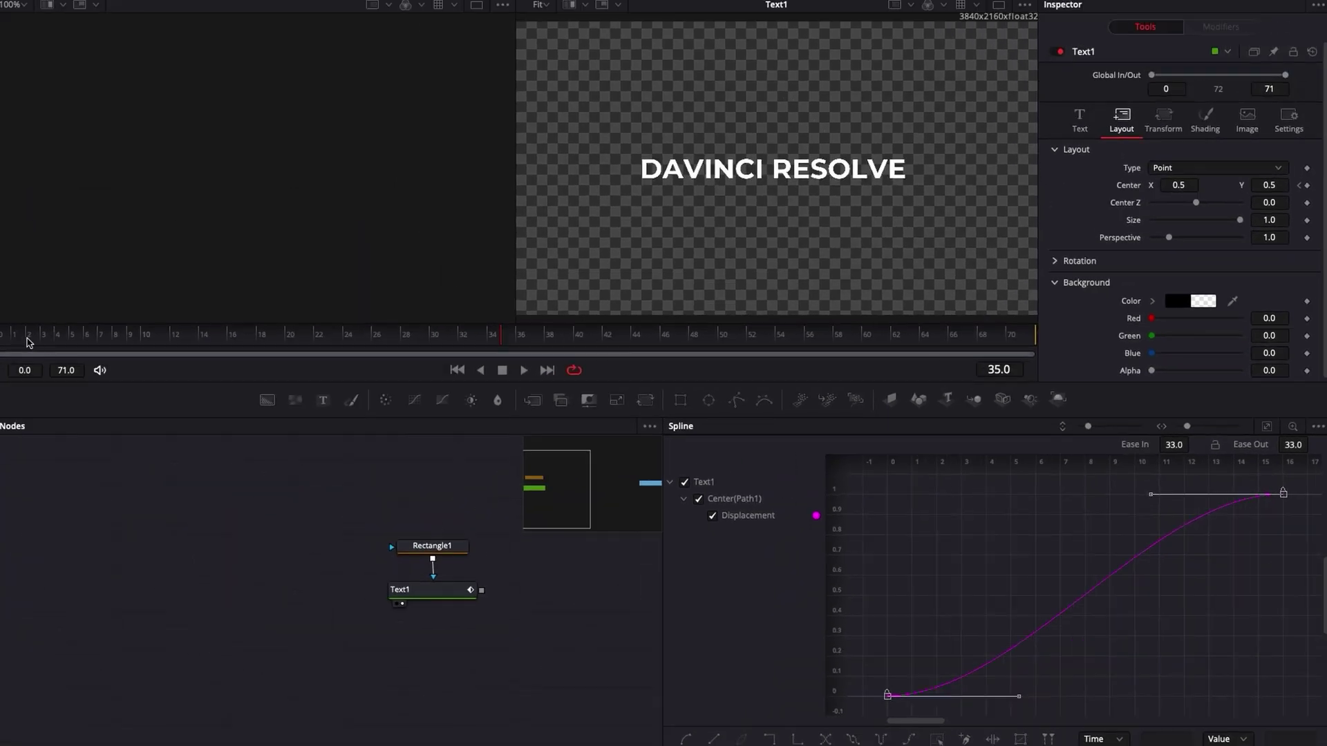
- Return to frame 0 and play back the DAVINCI RESOLVE title rising
{"action": "left_click_drag", "start_coordinate": [29, 340], "coordinate": [3, 339]}
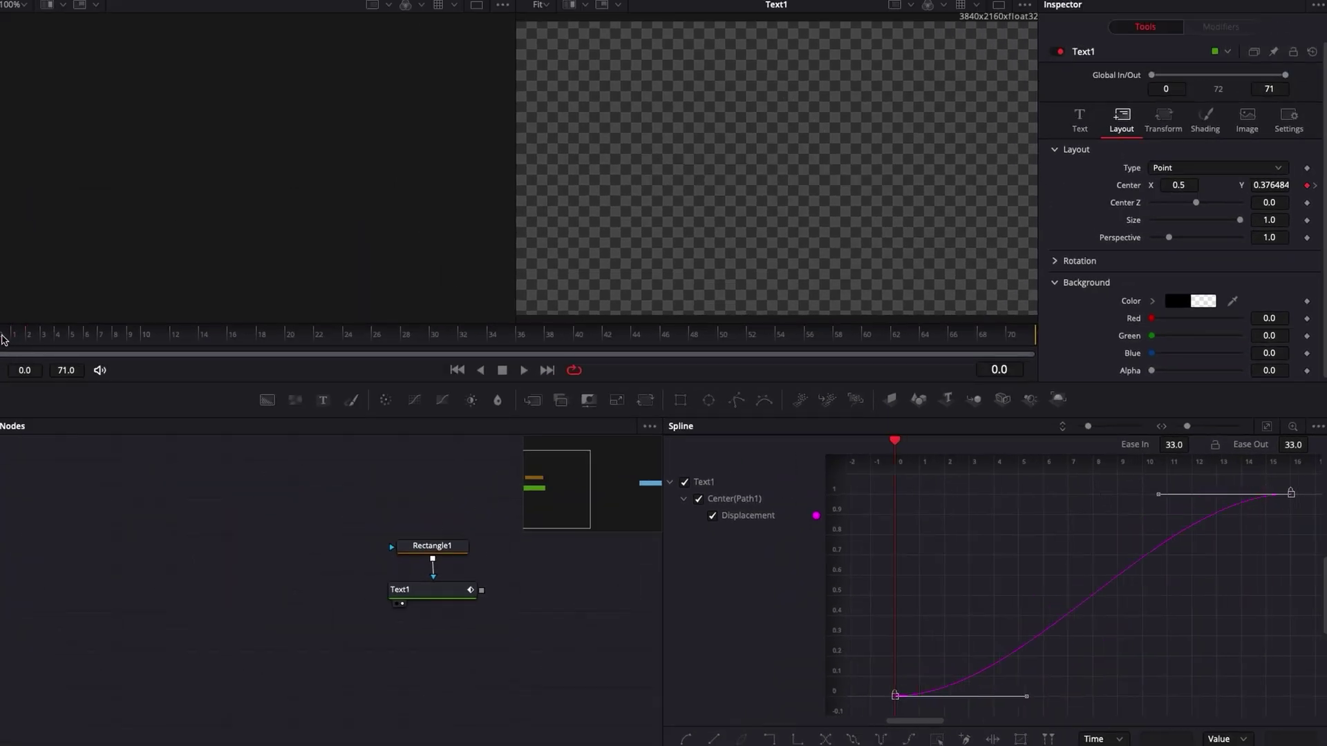
{"action": "key", "text": "space"}
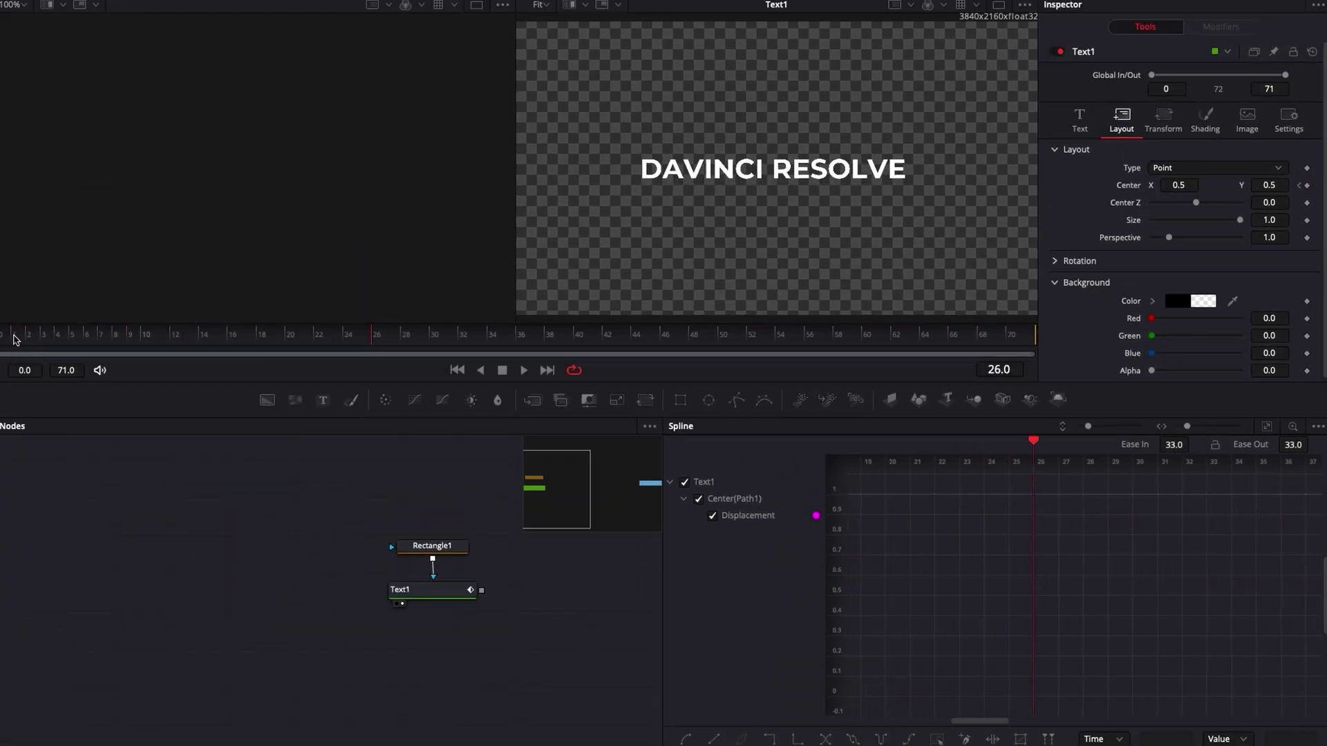
{"action": "key", "text": "space"}
{"action": "key", "text": "space"}
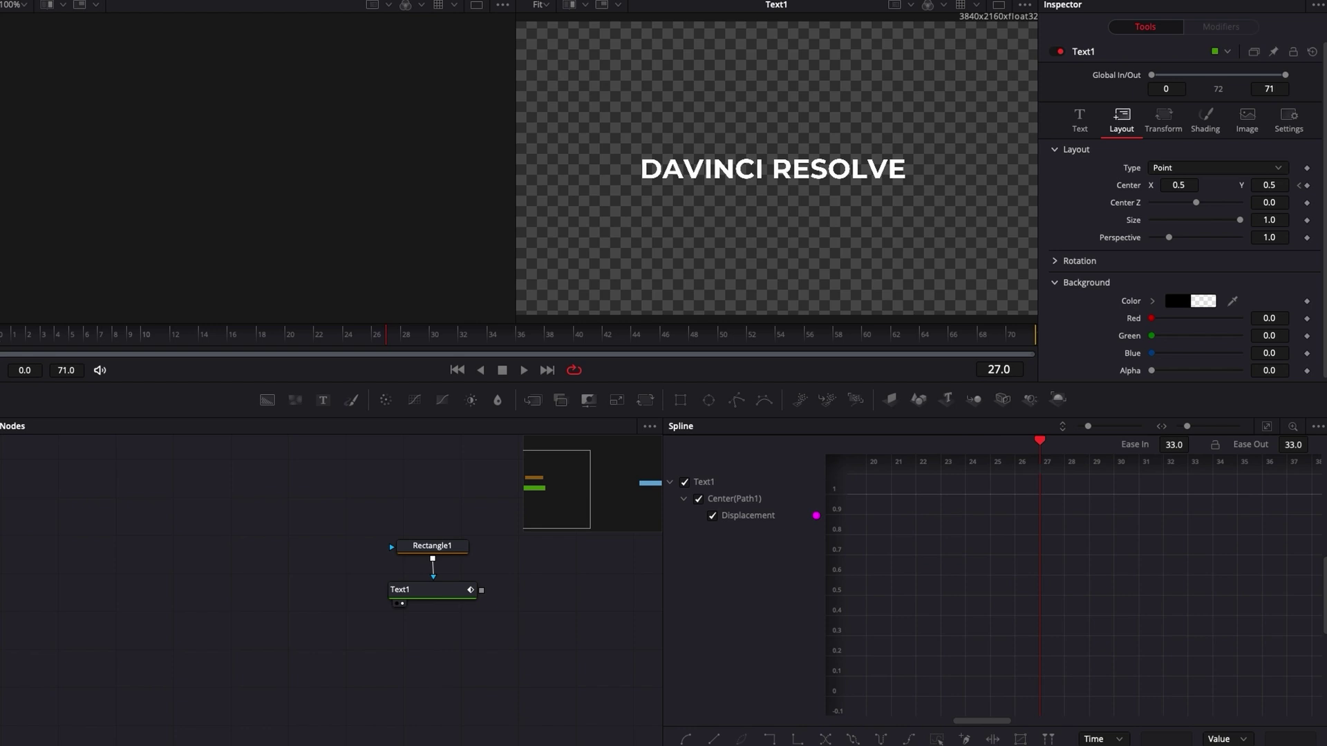
{"action": "key", "text": "space"}
{"action": "key", "text": "space"}
{"action": "left_click", "coordinate": [102, 332]}
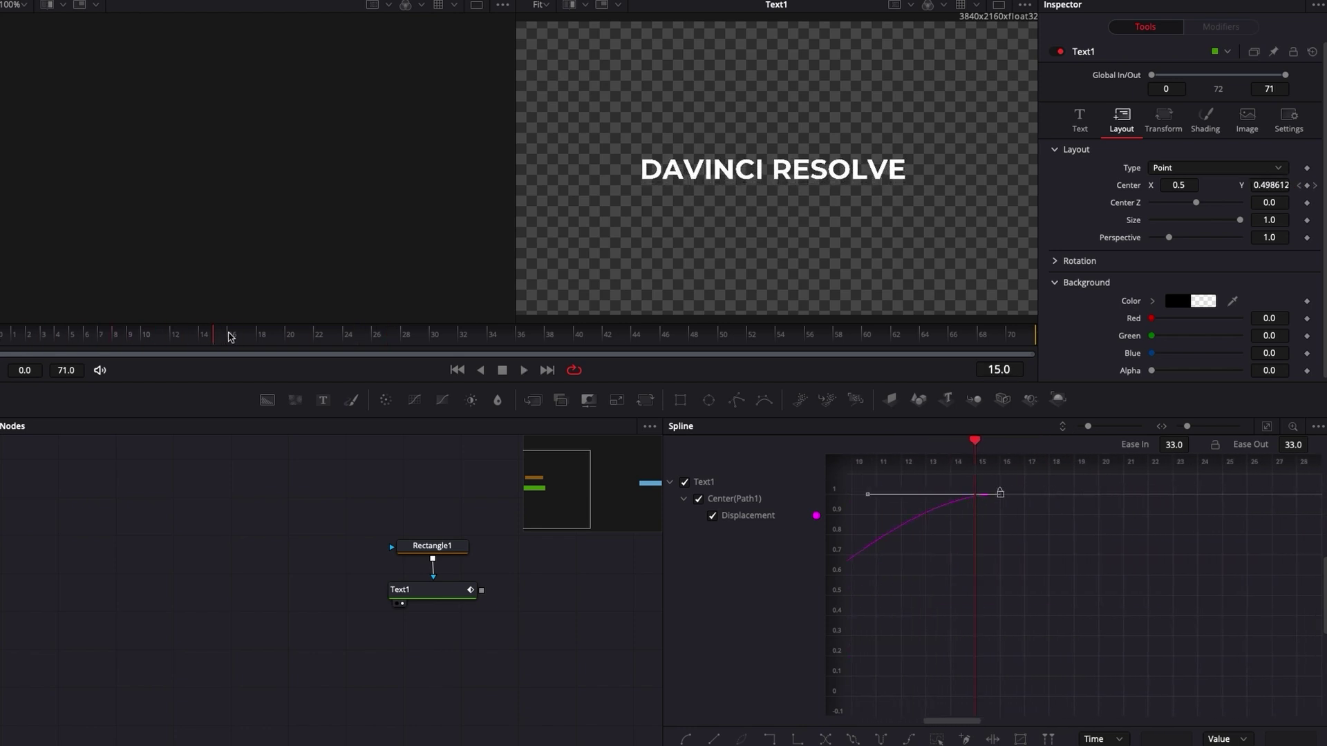
{"action": "scroll", "coordinate": [997, 570], "scroll_direction": "up", "scroll_amount": 10}
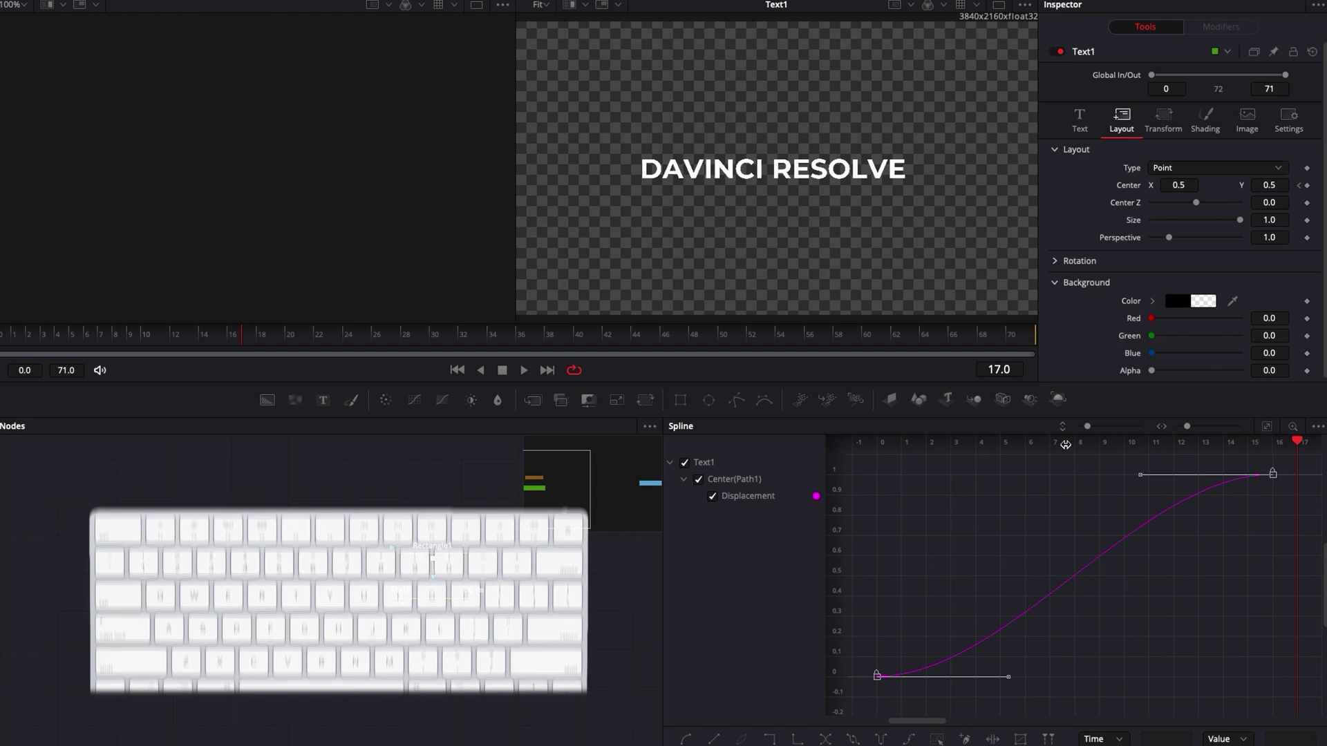
- Raise the Displacement Ease In from 33 to 100, leaving Ease Out at 33.0
{"action": "key", "text": "t"}
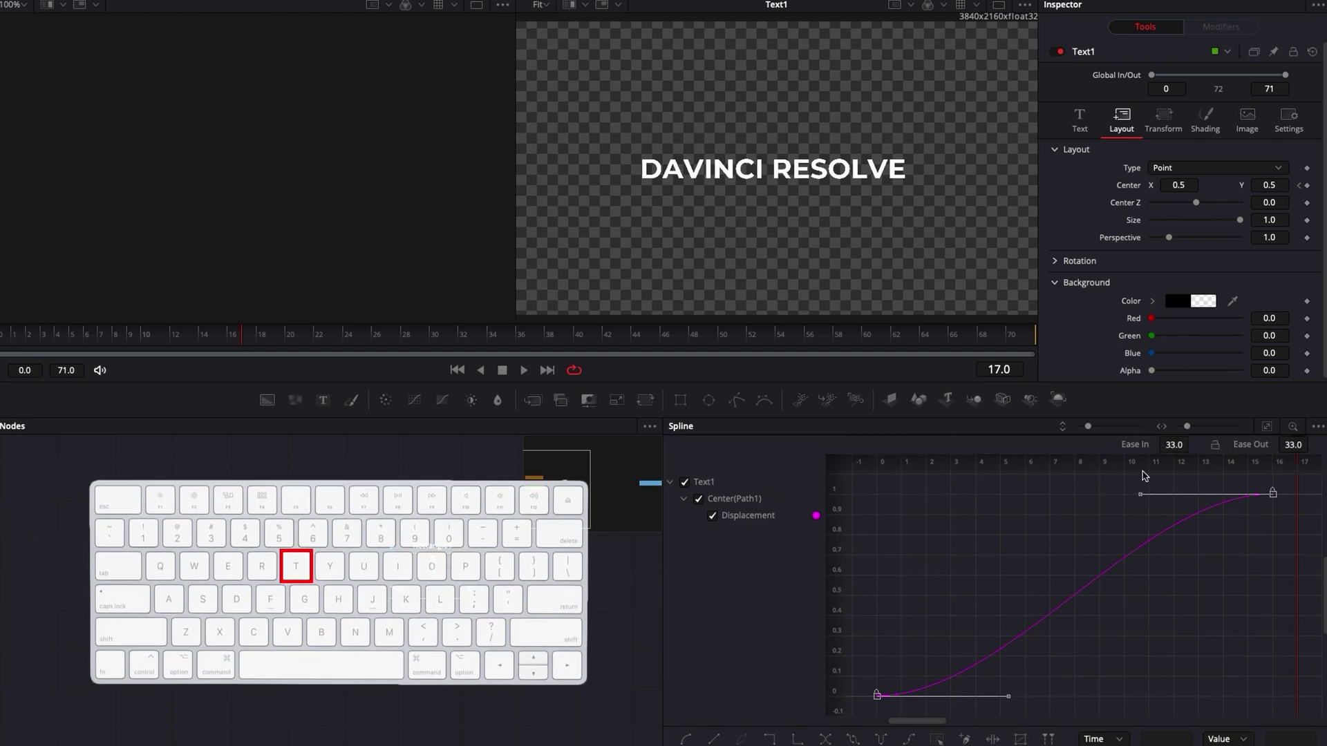
{"action": "key", "text": "t"}
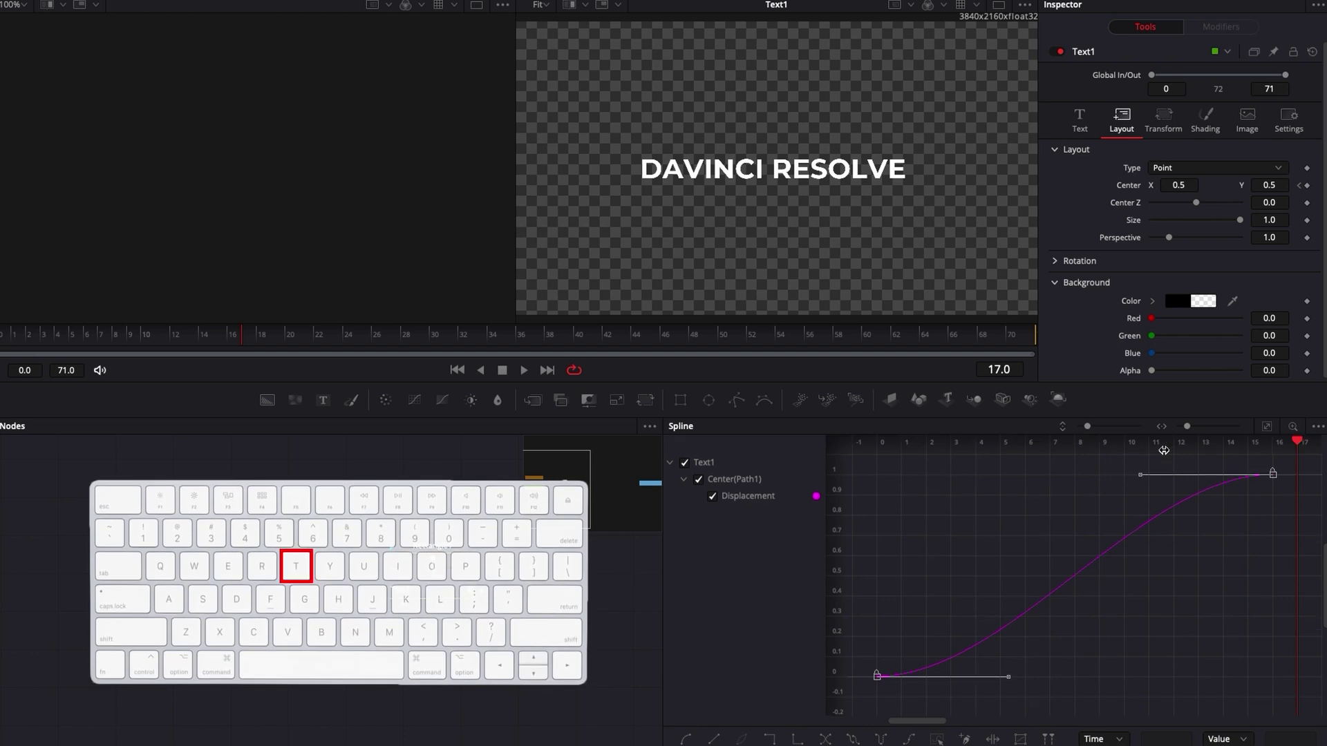
{"action": "key", "text": "t"}
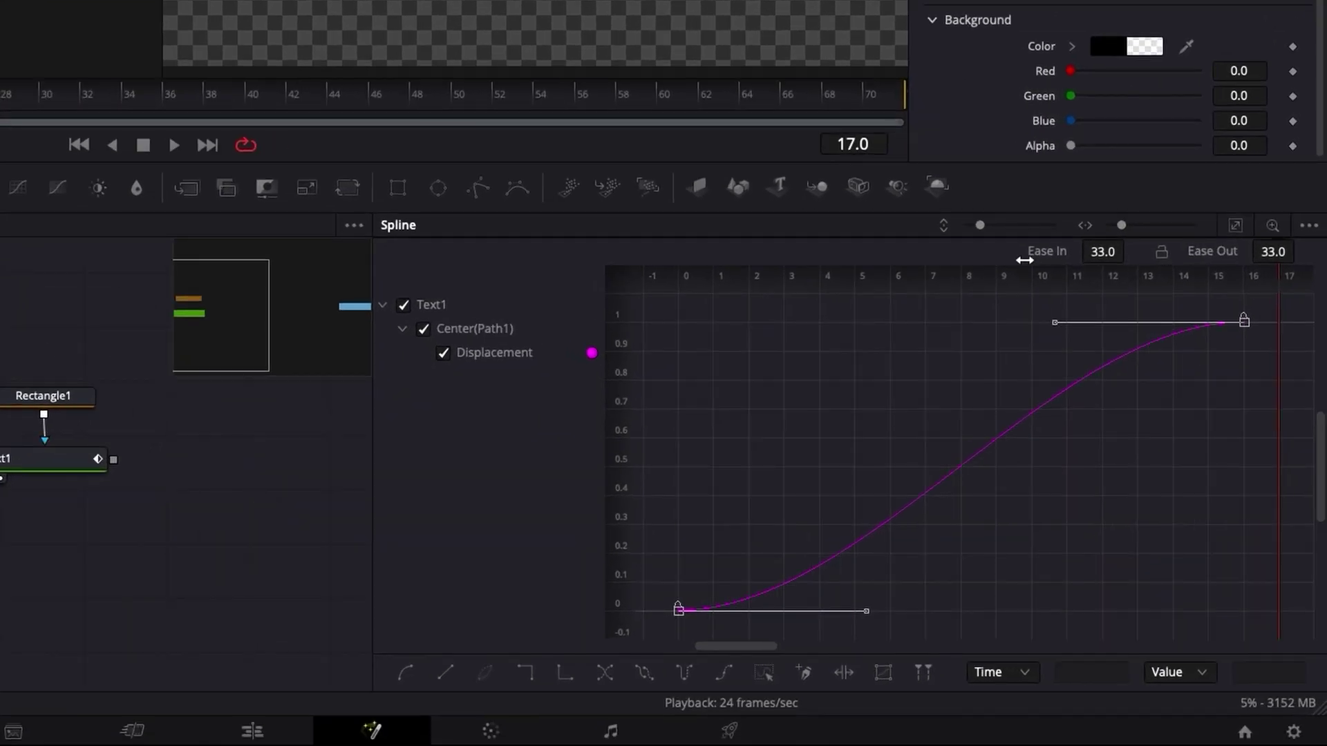
{"action": "left_click_drag", "start_coordinate": [1102, 251], "coordinate": [1130, 253]}
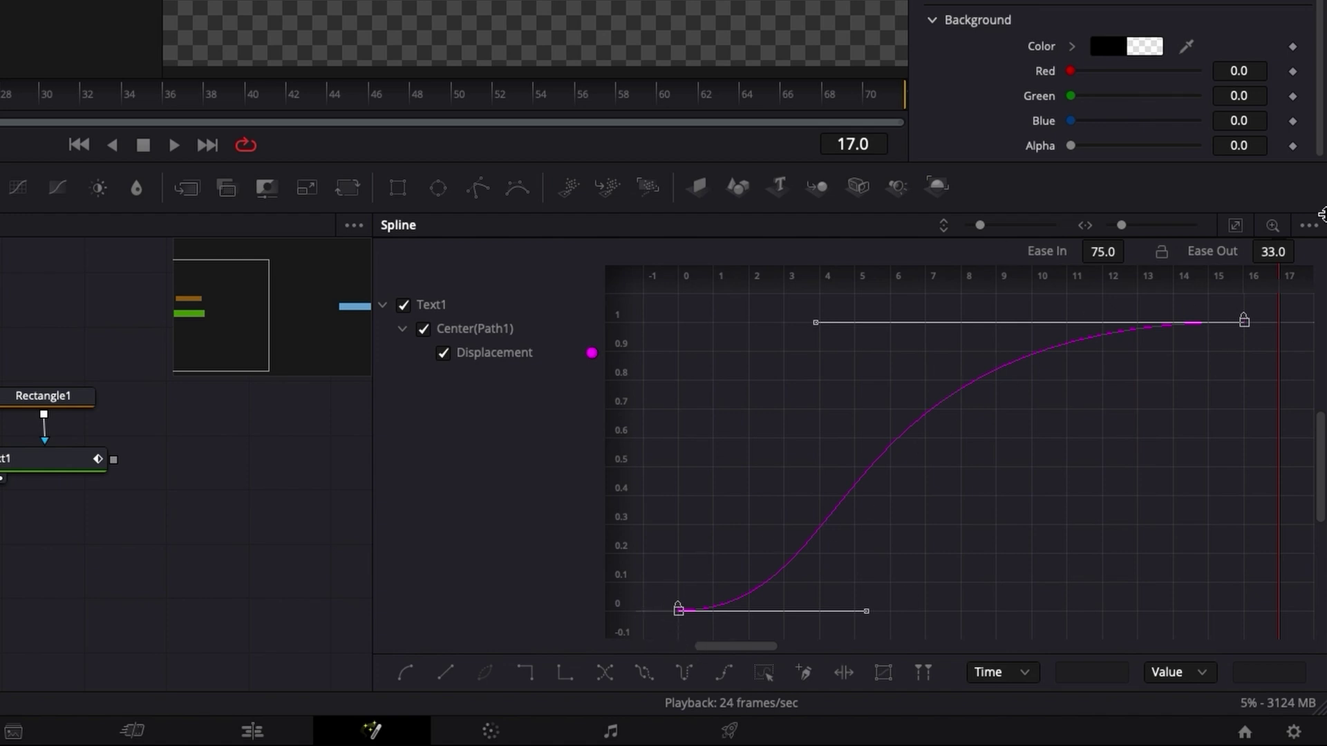
{"action": "left_click_drag", "start_coordinate": [1097, 256], "coordinate": [1101, 258]}
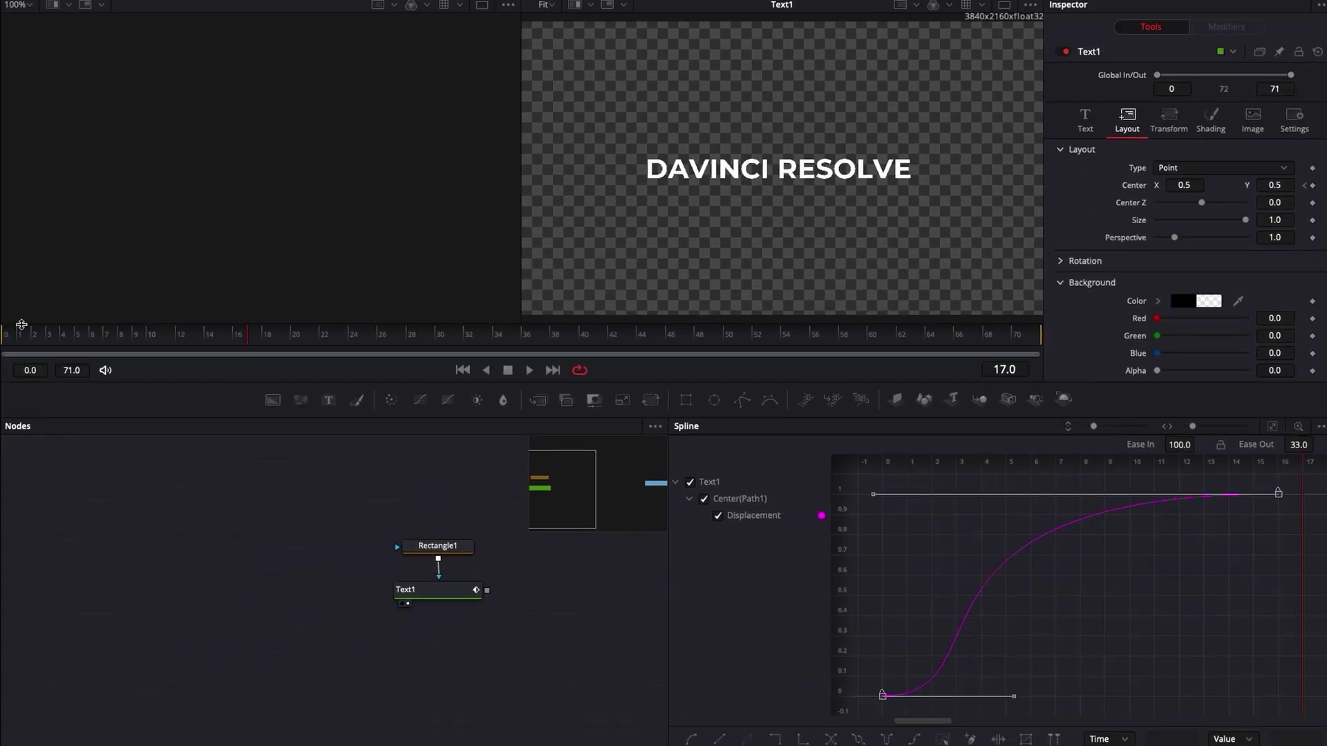
{"action": "left_click", "coordinate": [21, 325]}
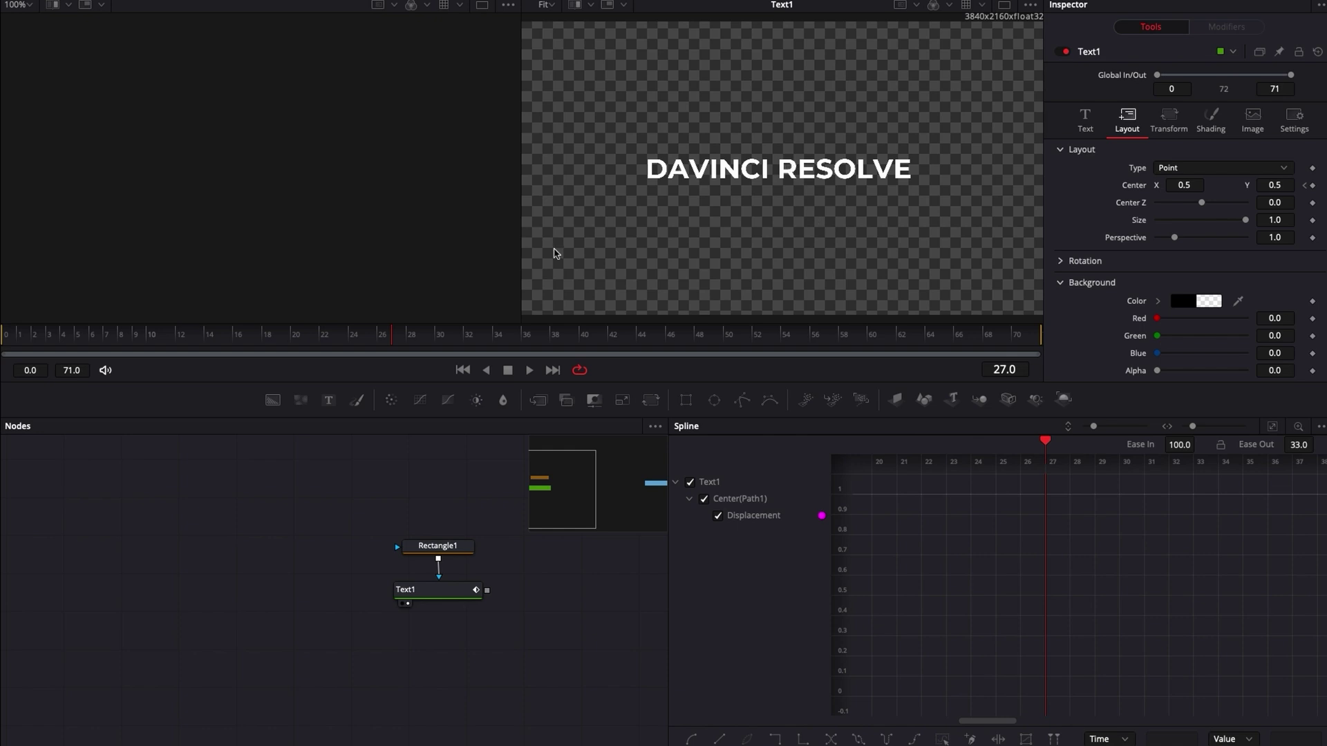
{"action": "left_click", "coordinate": [4, 337]}
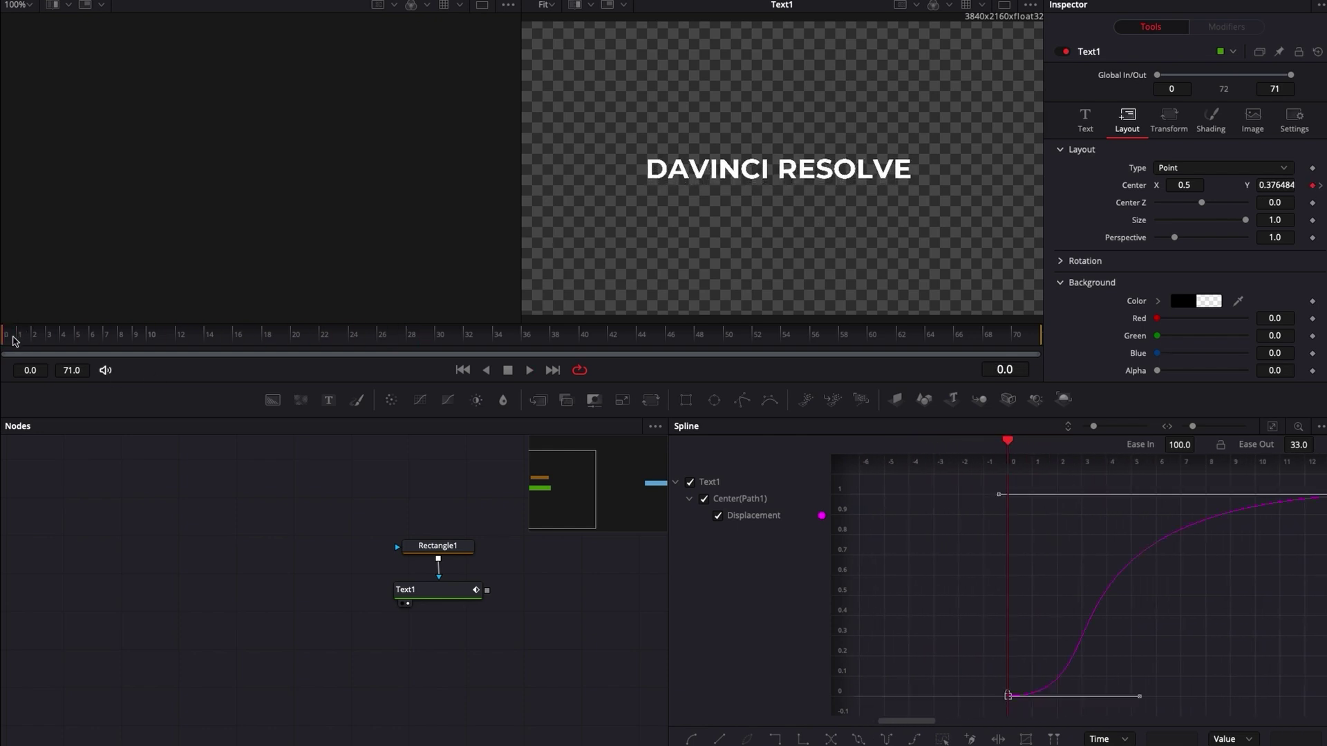
{"action": "left_click", "coordinate": [4, 337]}
{"action": "key", "text": "space"}
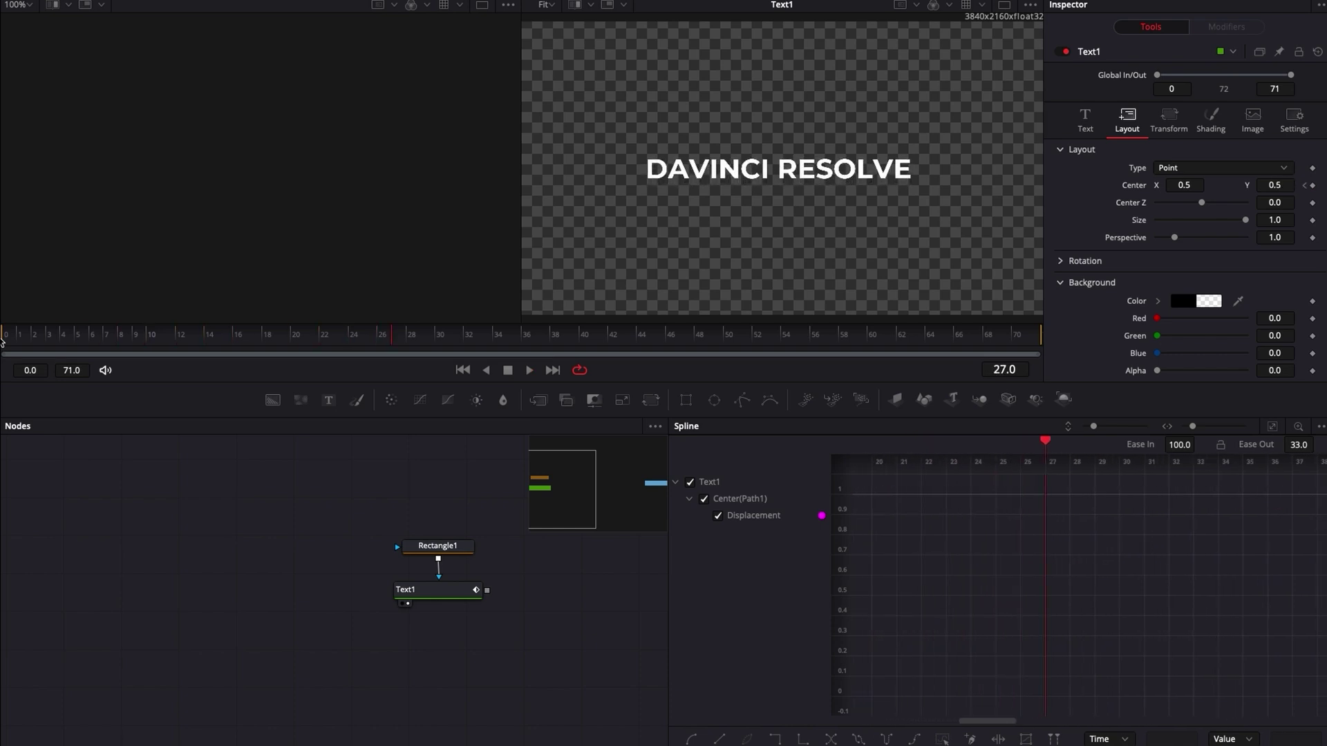
{"action": "left_click", "coordinate": [3, 338]}
{"action": "left_click", "coordinate": [4, 337]}
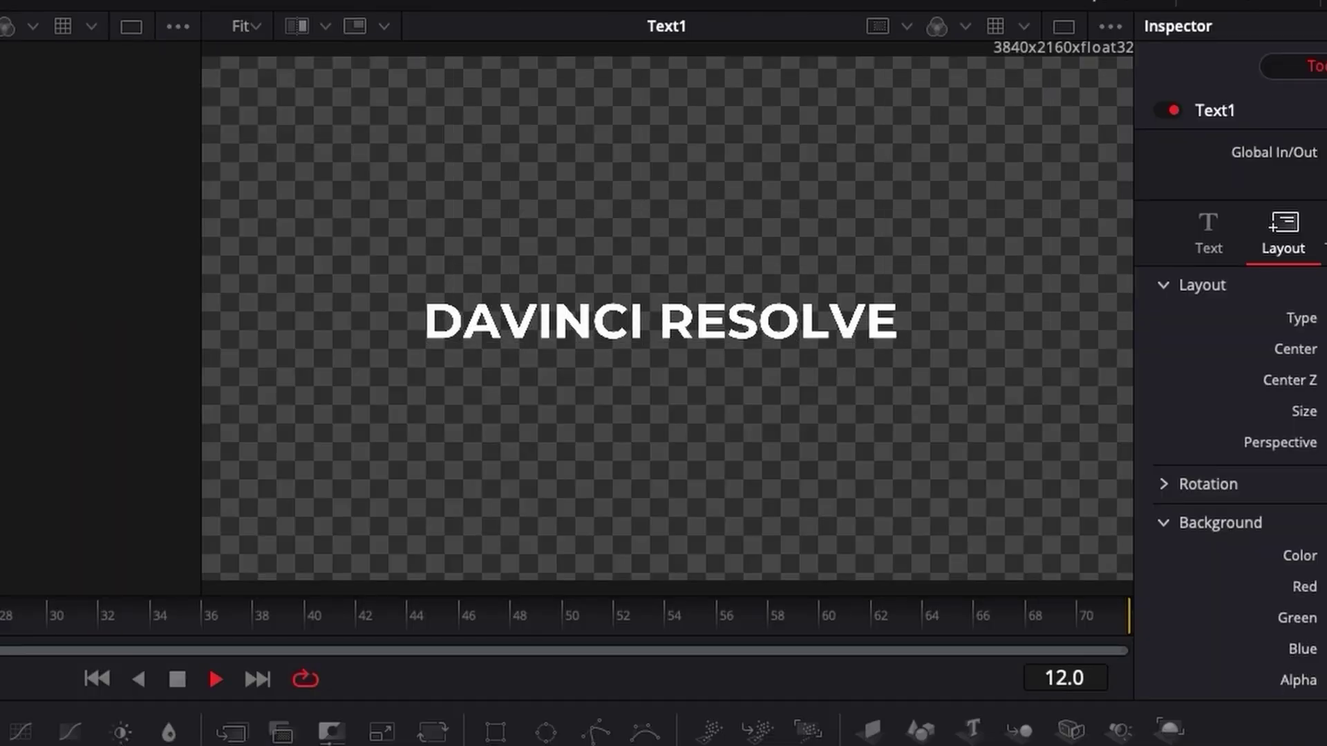
{"action": "key", "text": "space"}
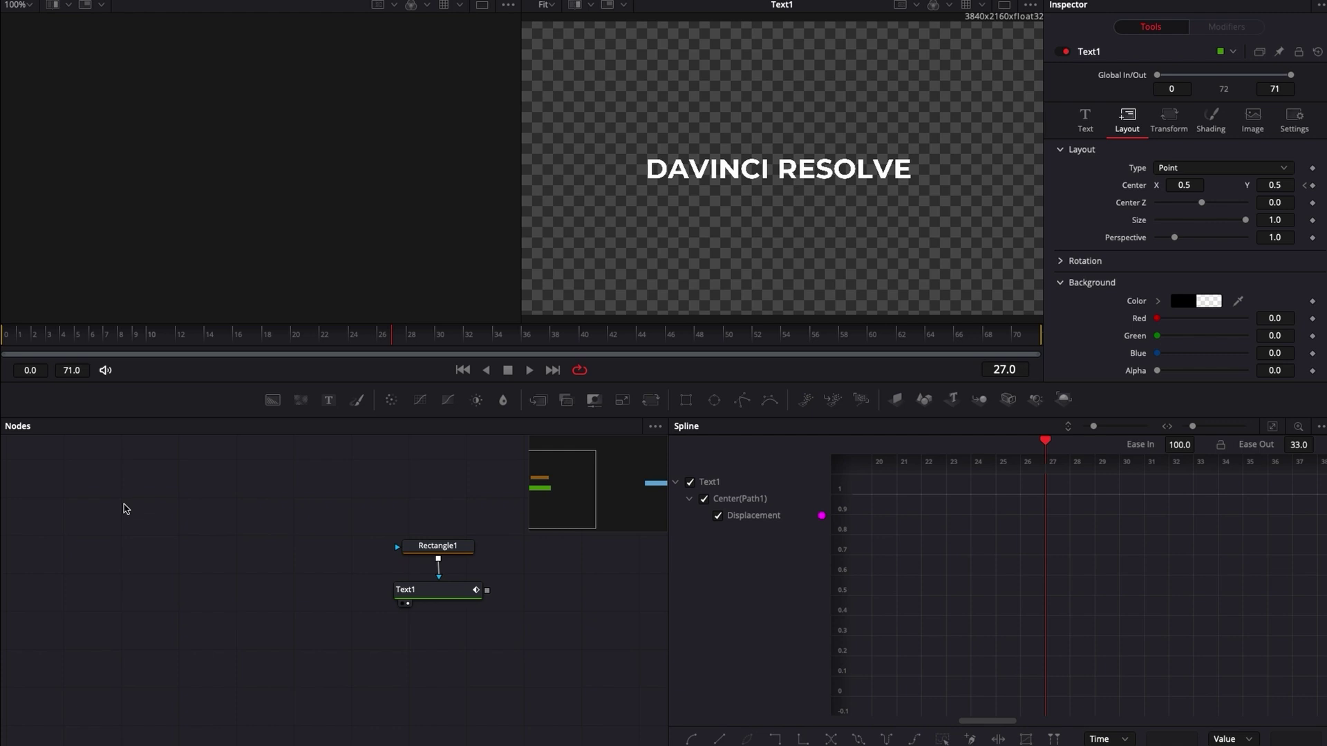